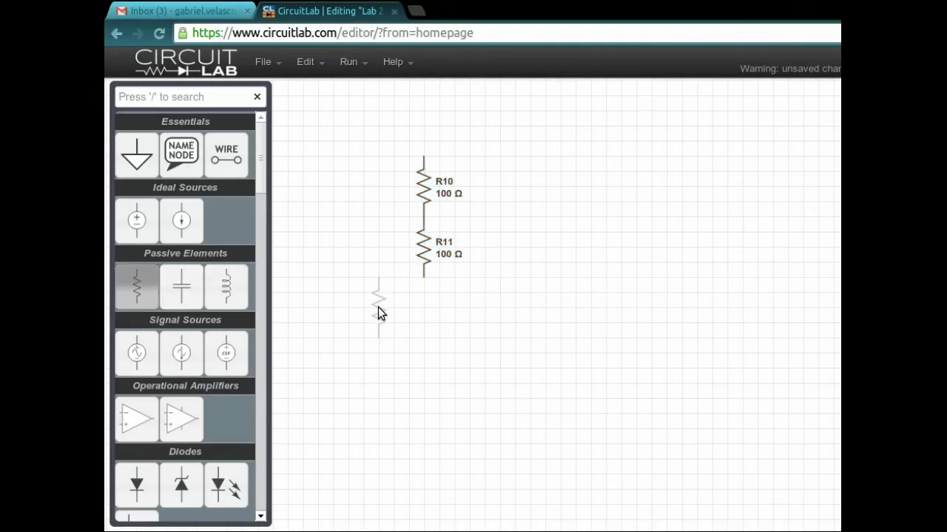
Step: Place two resistors side by side below R11, one on each side of its lower terminal
{"action": "left_click", "coordinate": [378, 307]}
{"action": "key", "text": "r"}
{"action": "left_click", "coordinate": [469, 308]}
Step: Place a ground symbol below the resistors and an ideal voltage source to the left of the resistor chain
{"action": "key", "text": "g"}
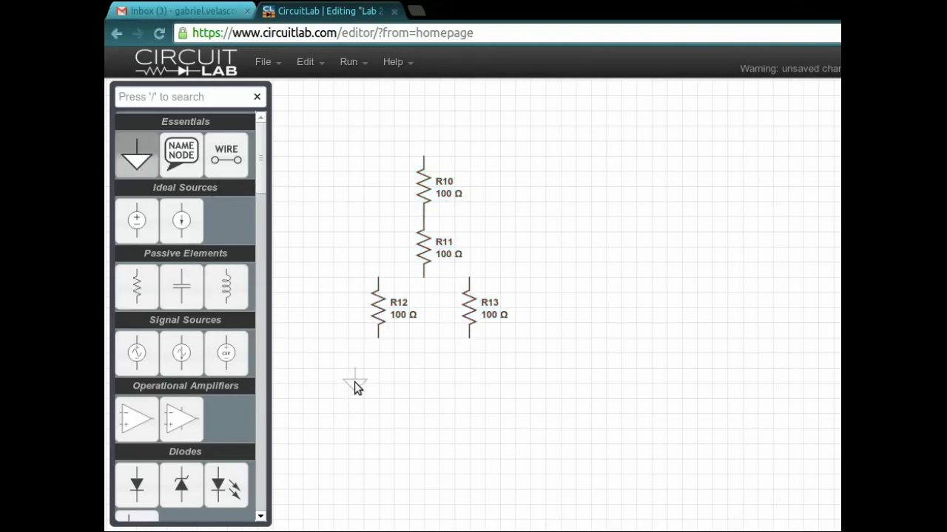
{"action": "left_click", "coordinate": [362, 370]}
{"action": "left_click", "coordinate": [136, 219]}
{"action": "left_click", "coordinate": [310, 250]}
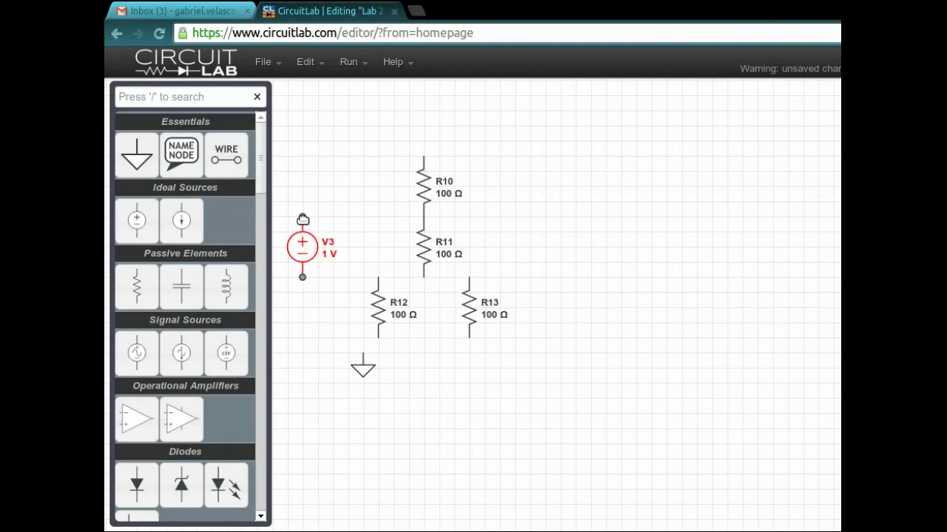
Step: Wire the source to R10, connect R12 and R13 in parallel under R11, and close the loop through ground
{"action": "left_click_drag", "start_coordinate": [303, 220], "coordinate": [424, 156]}
{"action": "mouse_move", "coordinate": [424, 277]}
{"action": "left_mouse_down"}
{"action": "mouse_move", "coordinate": [379, 280]}
{"action": "mouse_move", "coordinate": [469, 278]}
{"action": "left_mouse_up"}
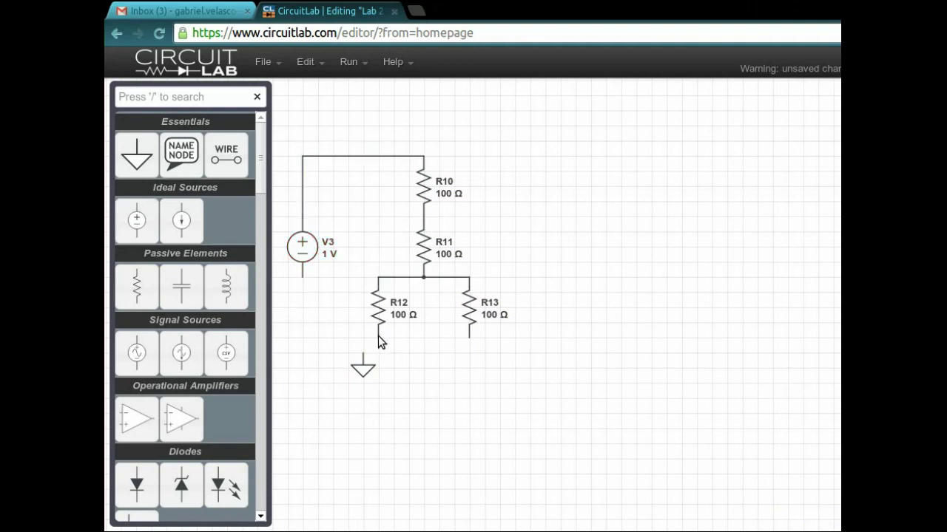
{"action": "mouse_move", "coordinate": [362, 353]}
{"action": "left_mouse_down"}
{"action": "mouse_move", "coordinate": [423, 338]}
{"action": "mouse_move", "coordinate": [309, 307]}
{"action": "mouse_move", "coordinate": [302, 277]}
{"action": "left_mouse_up"}
Step: Set the resistance of R10 to 220 Ω and R11 to 470 Ω
{"action": "left_click", "coordinate": [439, 191]}
{"action": "type", "text": "220"}
{"action": "key", "text": "Return"}
{"action": "left_click", "coordinate": [440, 254]}
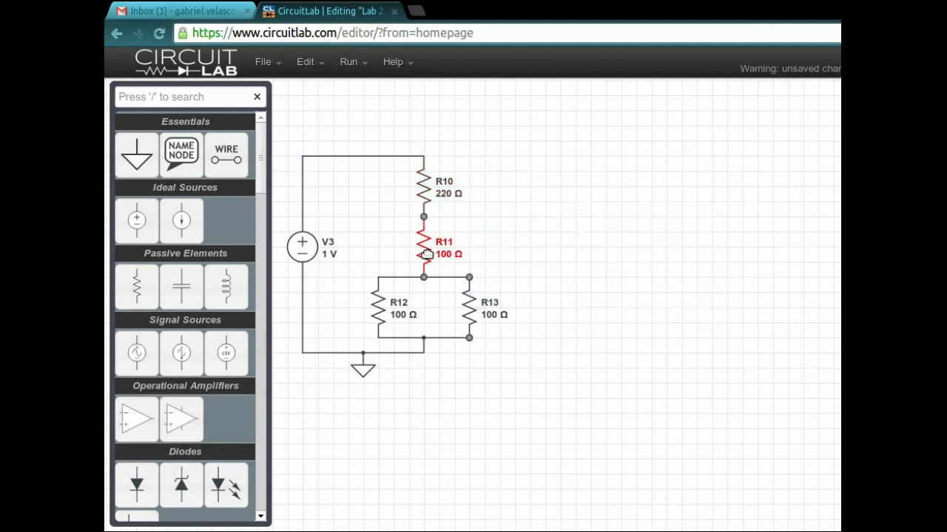
{"action": "type", "text": "470\\"}
{"action": "key", "text": "Return"}
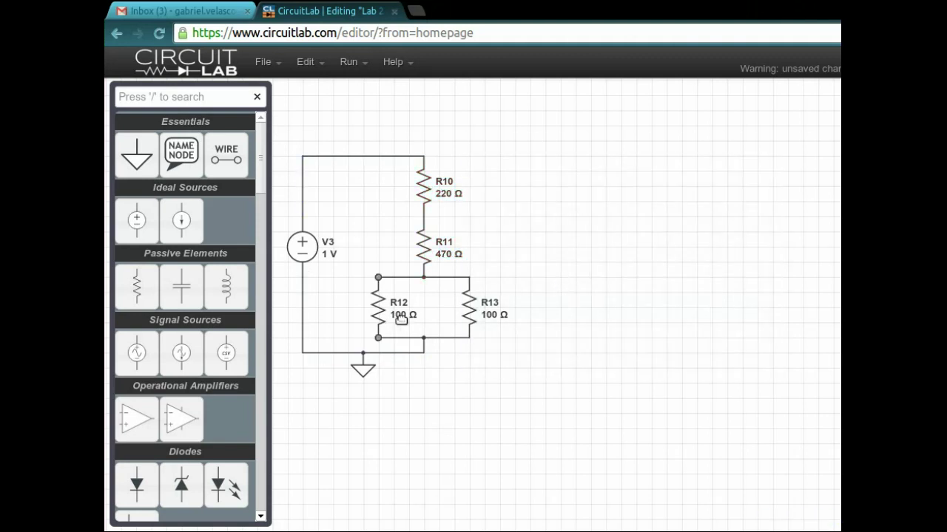
Step: Set the resistance of R12 to 220 Ω and R13 to 470 Ω
{"action": "left_click", "coordinate": [400, 318]}
{"action": "type", "text": "220"}
{"action": "key", "text": "Return"}
{"action": "left_click", "coordinate": [472, 311]}
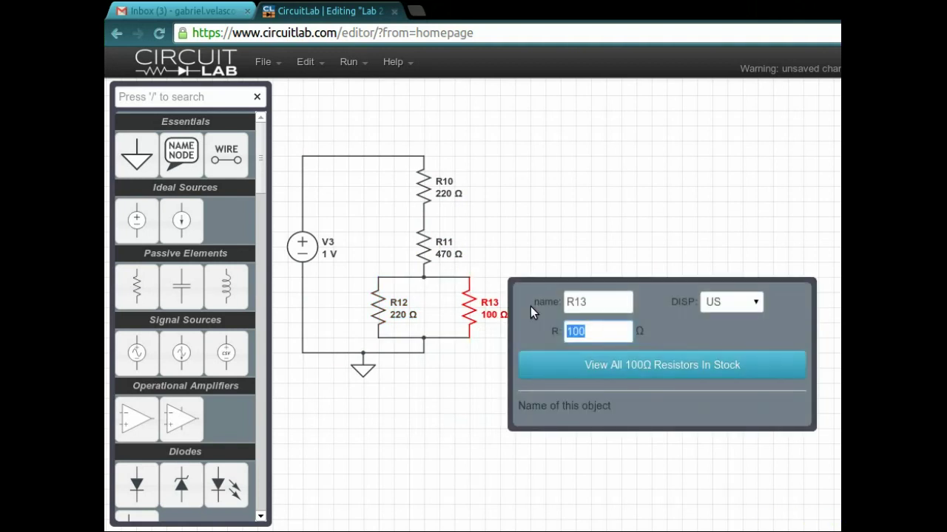
{"action": "type", "text": "470"}
{"action": "key", "text": "Return"}
Step: Set the voltage source V3 to 15 V
{"action": "left_click", "coordinate": [302, 247]}
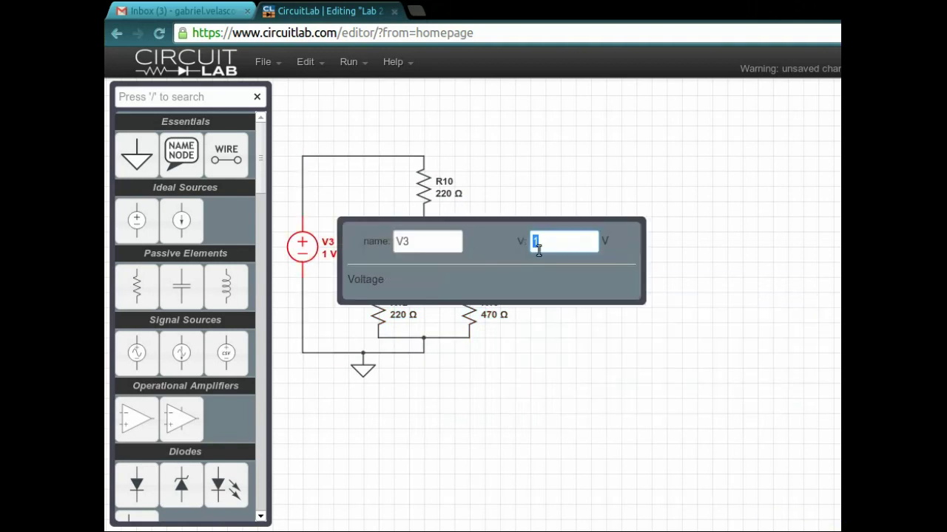
{"action": "type", "text": "15"}
{"action": "key", "text": "Return"}
Step: Add a node label at the junction of R10 and R11, offset to the right on a short wire, keeping its default name
{"action": "left_click", "coordinate": [181, 152]}
{"action": "left_click", "coordinate": [425, 218]}
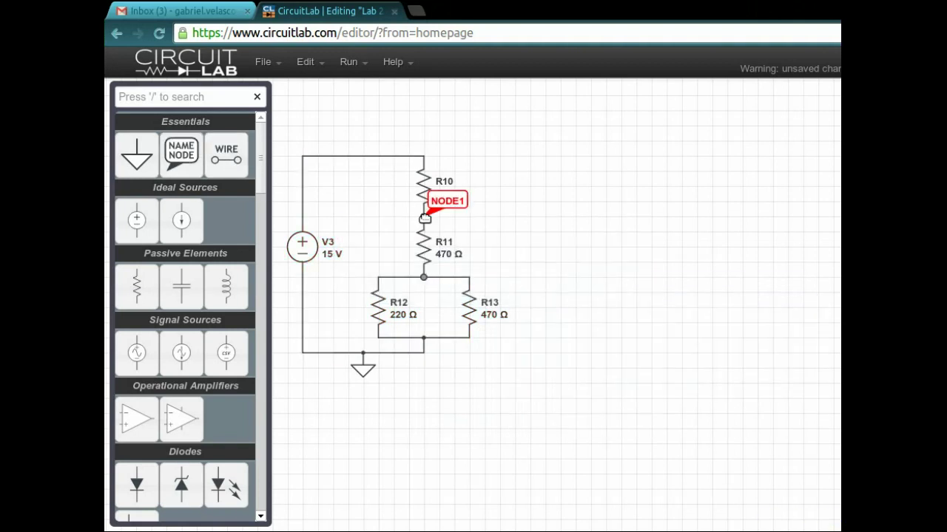
{"action": "left_click_drag", "start_coordinate": [424, 218], "coordinate": [471, 216]}
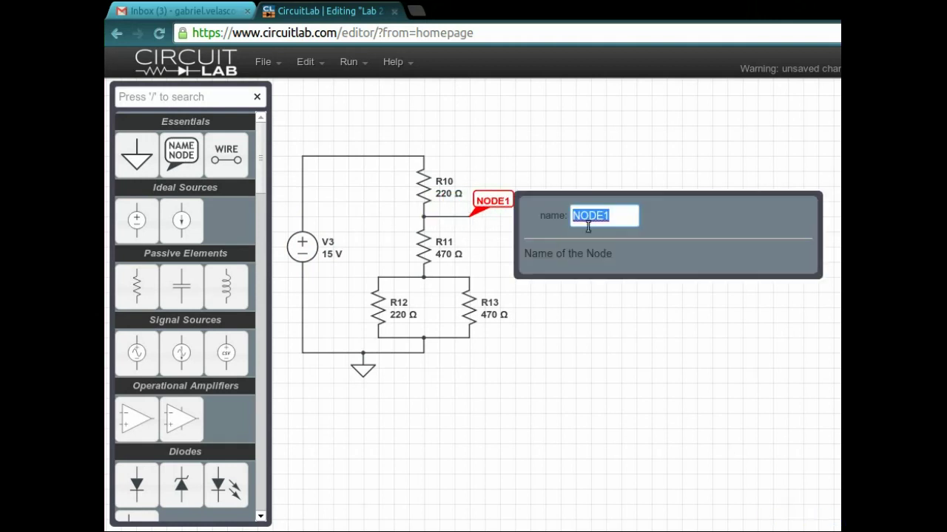
{"action": "left_click", "coordinate": [570, 282]}
Step: Add a second node label with its default name at the junction of R11, R12 and R13
{"action": "left_click", "coordinate": [181, 151]}
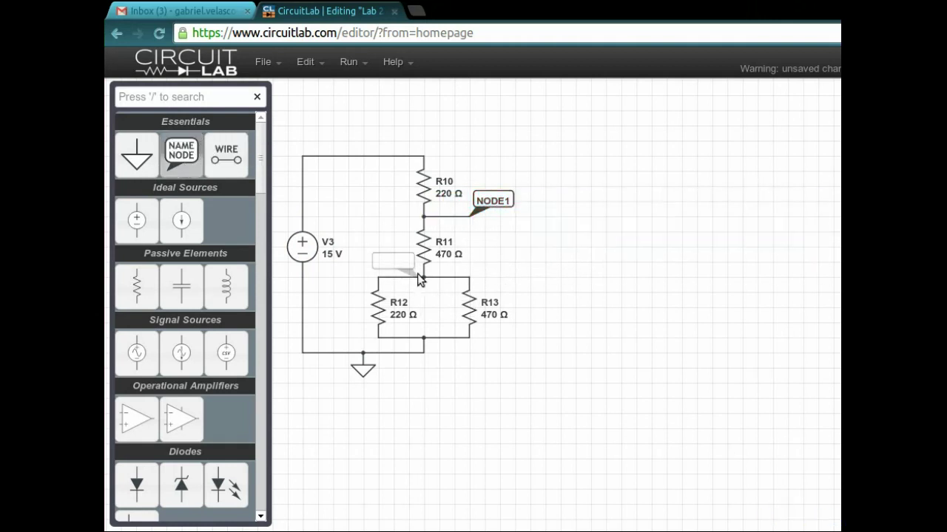
{"action": "left_click", "coordinate": [420, 279]}
{"action": "mouse_move", "coordinate": [419, 279]}
{"action": "left_mouse_down"}
{"action": "mouse_move", "coordinate": [397, 259]}
{"action": "mouse_move", "coordinate": [418, 274]}
{"action": "left_mouse_up"}
{"action": "left_click", "coordinate": [561, 286]}
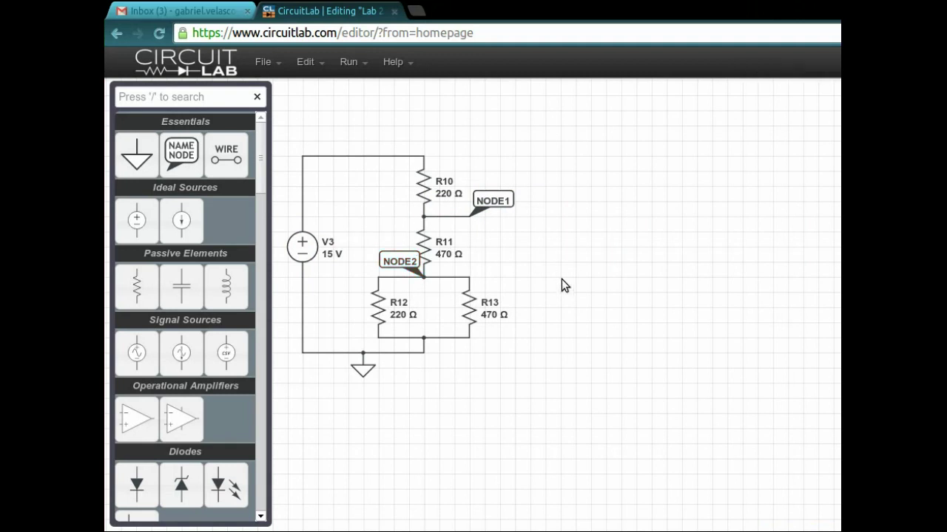
Step: Probe NODE1, the upper terminal of R10, NODE2 and the lower junction of R12 and R13, and run the DC solver
{"action": "left_click", "coordinate": [262, 530]}
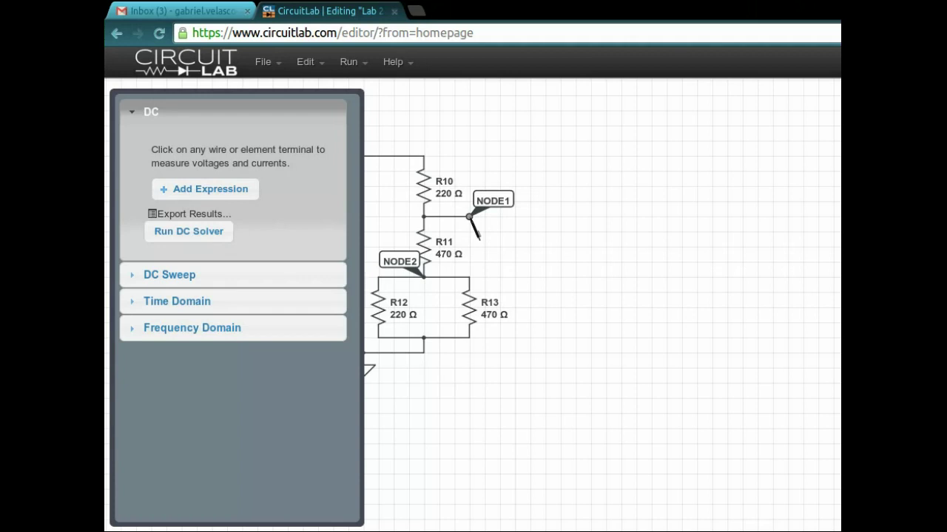
{"action": "left_click", "coordinate": [469, 217]}
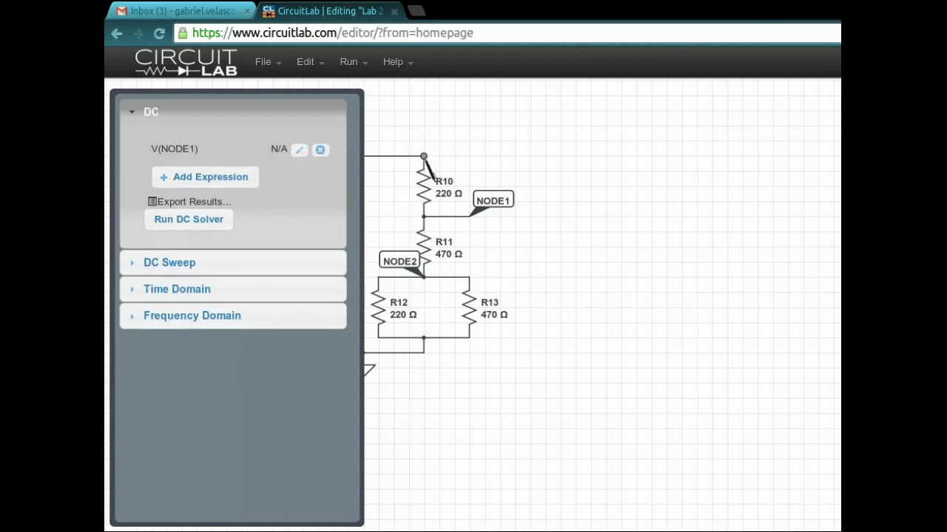
{"action": "left_click", "coordinate": [424, 157]}
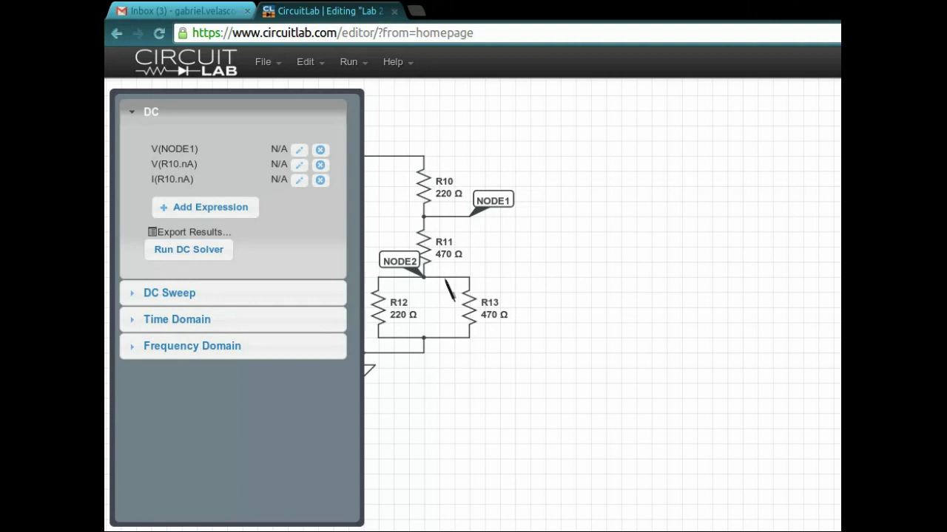
{"action": "left_click", "coordinate": [424, 277]}
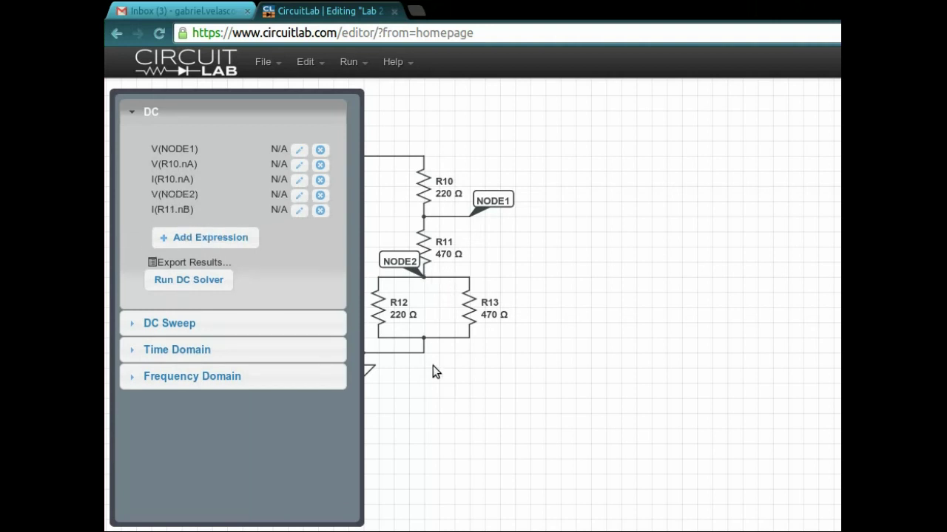
{"action": "left_click", "coordinate": [424, 338]}
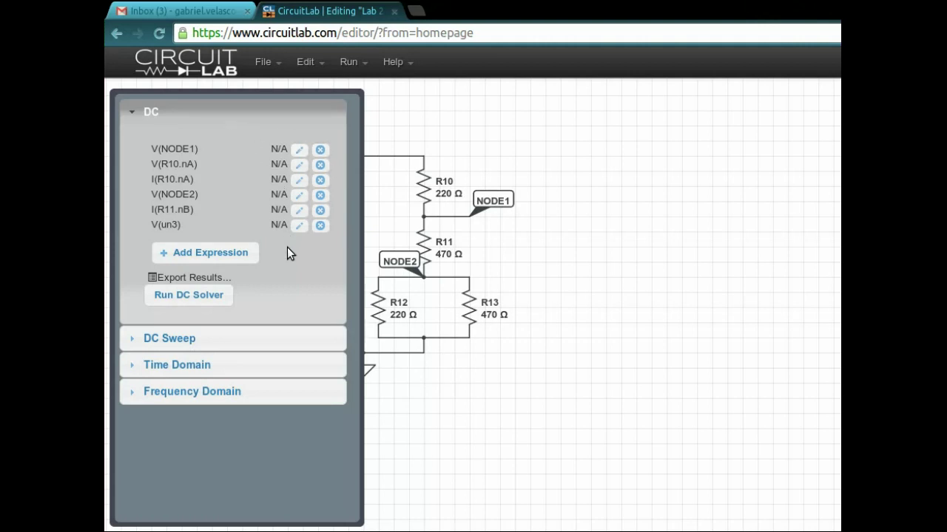
{"action": "left_click", "coordinate": [188, 295]}
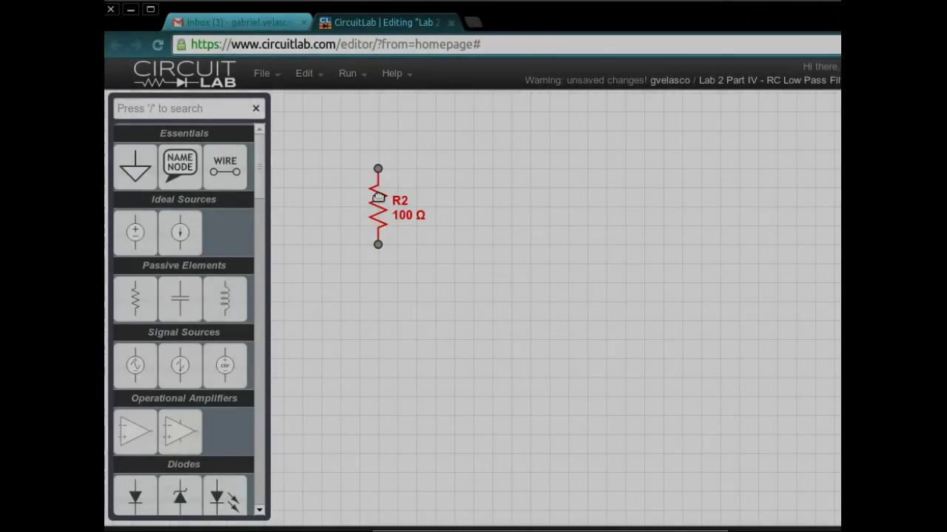
Step: Rotate resistor R2 to horizontal and place a vertical capacitor to its right
{"action": "right_click", "coordinate": [378, 197]}
{"action": "left_click", "coordinate": [423, 302]}
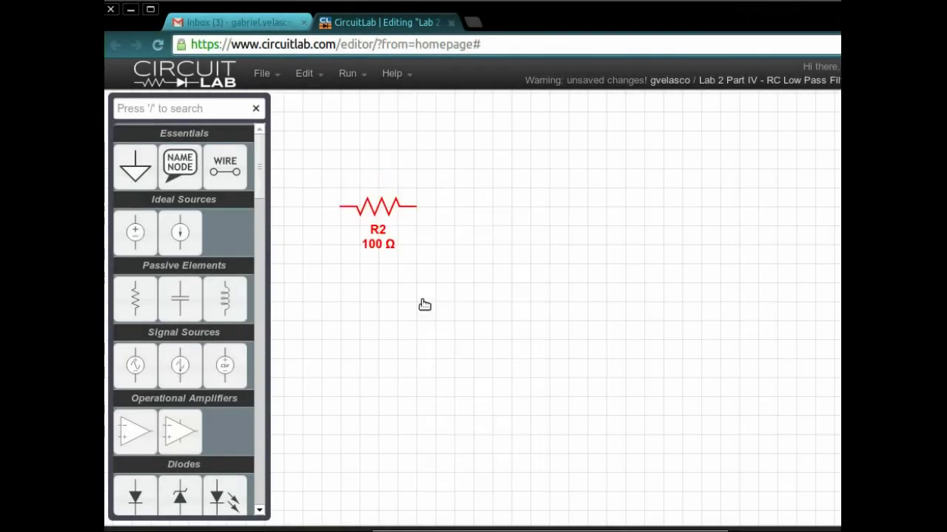
{"action": "left_click", "coordinate": [180, 299]}
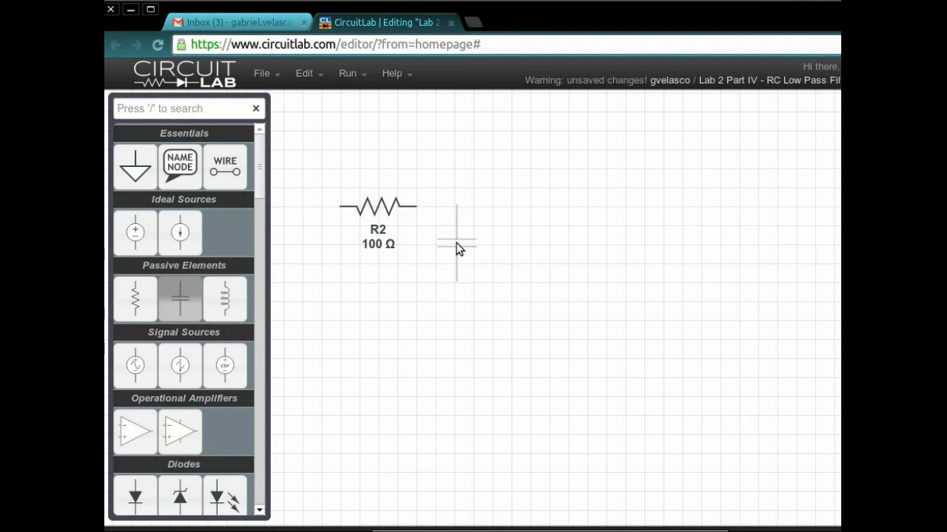
{"action": "left_click", "coordinate": [456, 248]}
{"action": "left_click", "coordinate": [277, 424]}
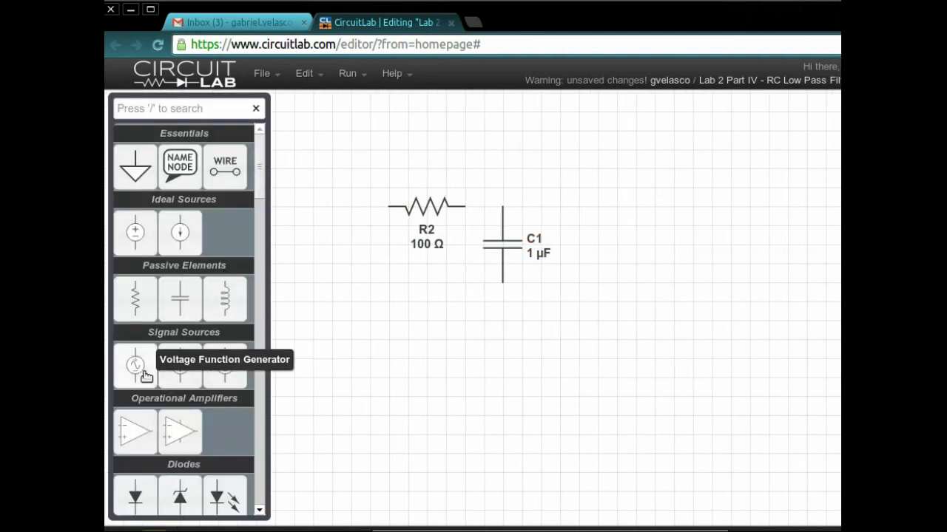
Step: Place a voltage function generator to the left of R2 and set its frequency to 500 Hz
{"action": "left_click", "coordinate": [136, 366]}
{"action": "left_click", "coordinate": [331, 245]}
{"action": "double_click", "coordinate": [331, 245]}
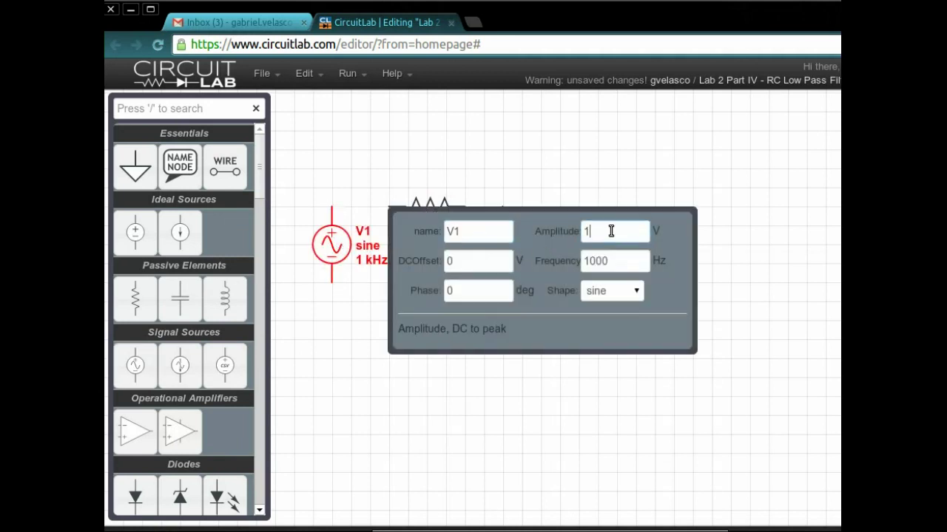
{"action": "left_click_drag", "start_coordinate": [621, 261], "coordinate": [560, 259]}
{"action": "type", "text": "500"}
{"action": "left_click", "coordinate": [481, 285]}
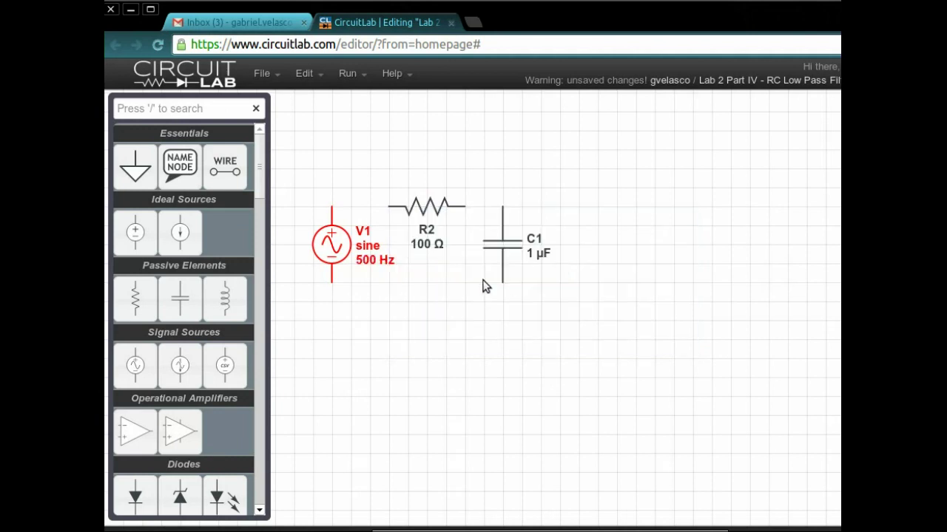
Step: Set resistor R2 to 10 kΩ and capacitor C1 to 15 nF
{"action": "double_click", "coordinate": [429, 206]}
{"action": "type", "text": "10k"}
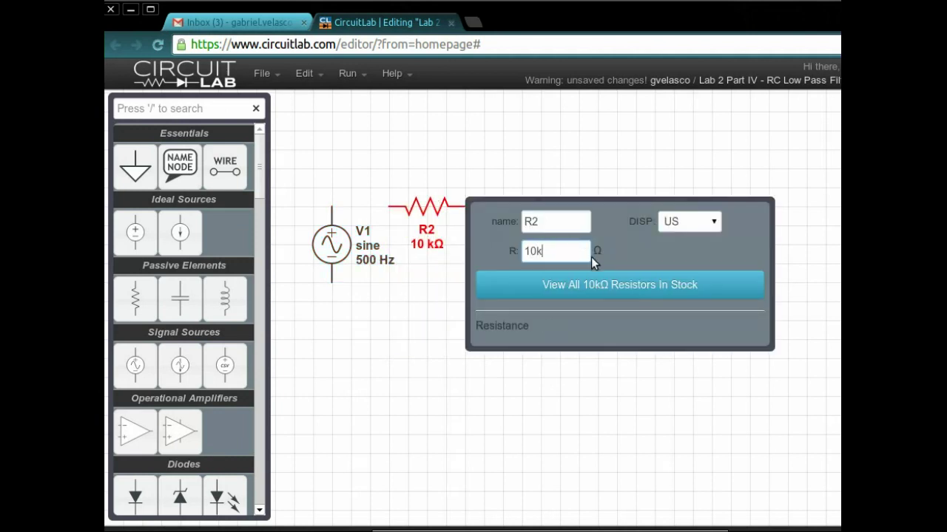
{"action": "key", "text": "Return"}
{"action": "double_click", "coordinate": [527, 248]}
{"action": "type", "text": "15n"}
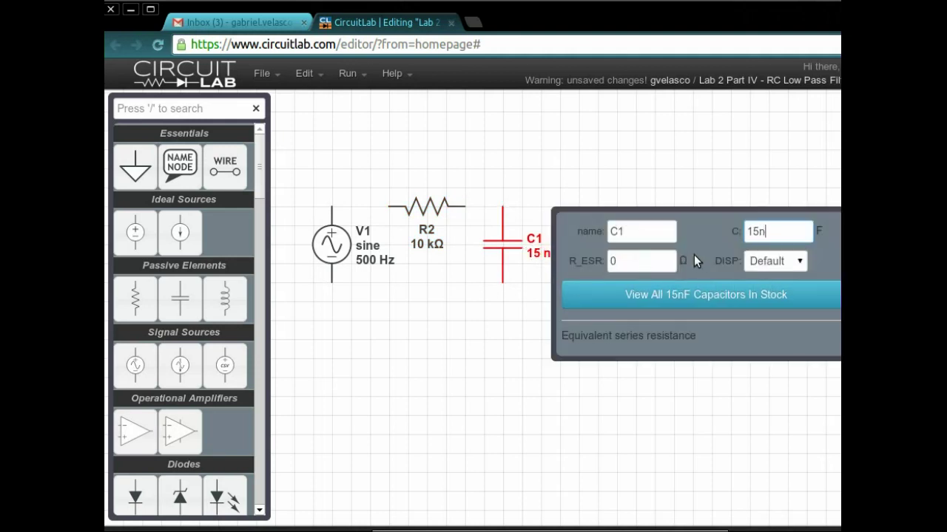
{"action": "key", "text": "Return"}
Step: Wire V1, R2 and C1 into a closed series loop
{"action": "left_click_drag", "start_coordinate": [331, 207], "coordinate": [389, 207]}
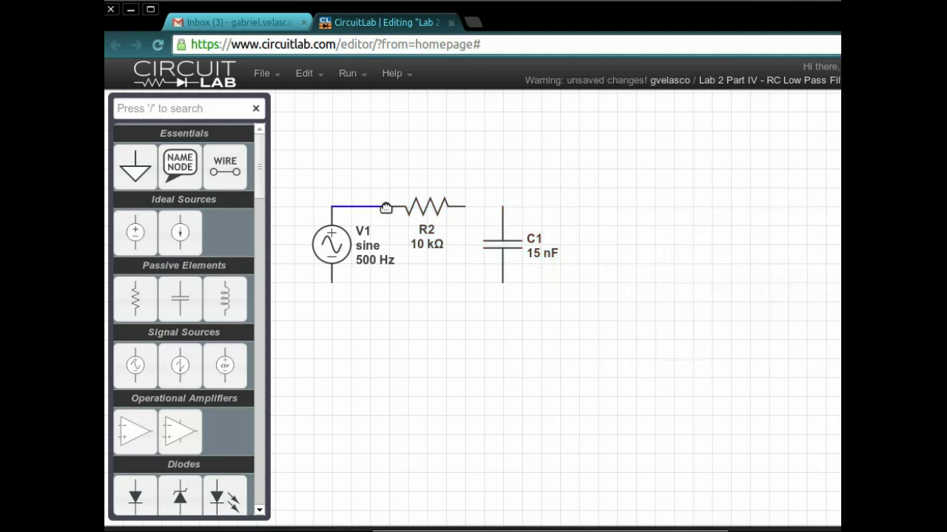
{"action": "left_click_drag", "start_coordinate": [465, 206], "coordinate": [502, 209]}
{"action": "left_click_drag", "start_coordinate": [343, 284], "coordinate": [503, 282]}
Step: Label the junction of R2 and C1 as Vout and attach a ground to the lower wire
{"action": "left_click", "coordinate": [180, 166]}
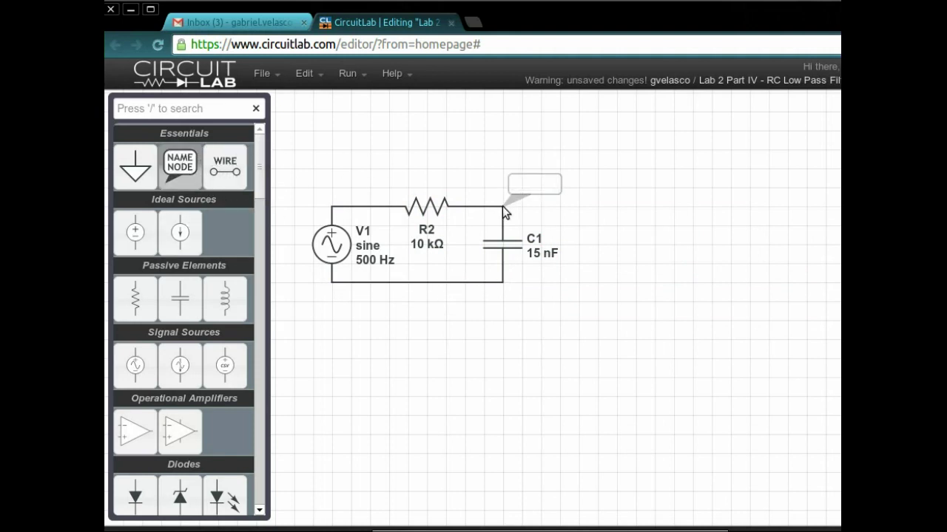
{"action": "left_click", "coordinate": [502, 206]}
{"action": "type", "text": "Vout"}
{"action": "key", "text": "Return"}
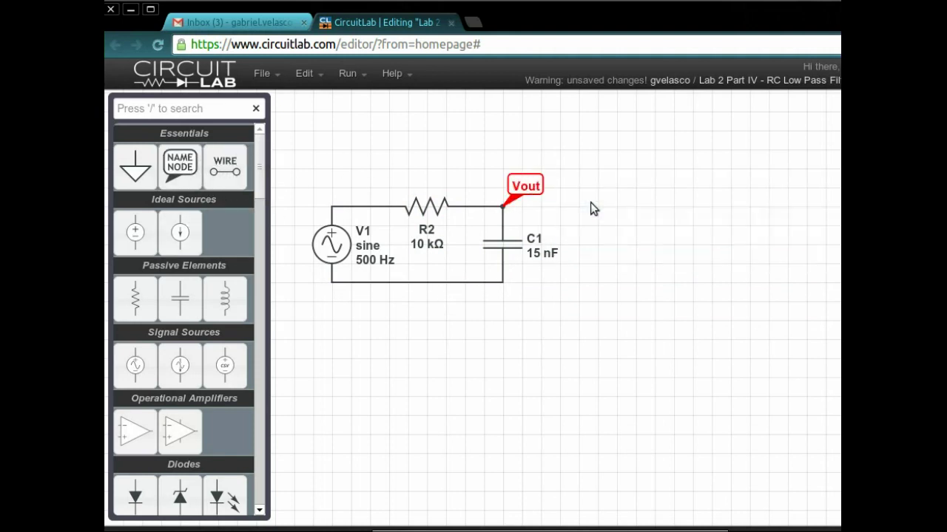
{"action": "left_click", "coordinate": [136, 167]}
{"action": "left_click", "coordinate": [427, 302]}
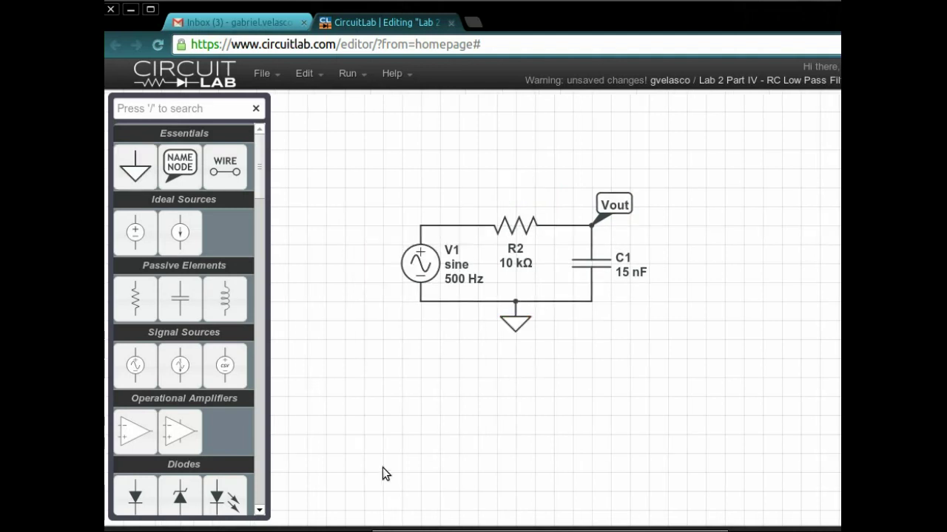
Step: Open the time-domain simulation settings and add the voltage at Vout as the only output
{"action": "left_click", "coordinate": [275, 528]}
{"action": "left_click", "coordinate": [212, 127]}
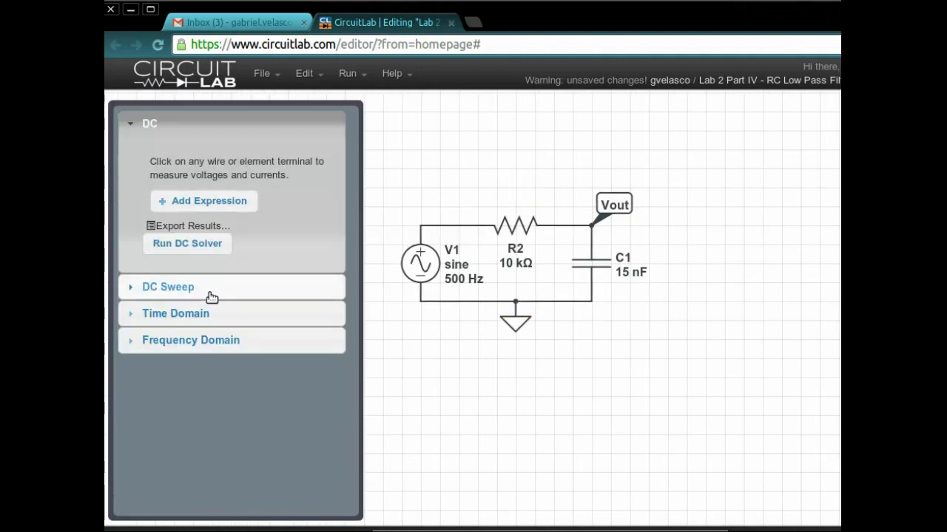
{"action": "left_click", "coordinate": [209, 316]}
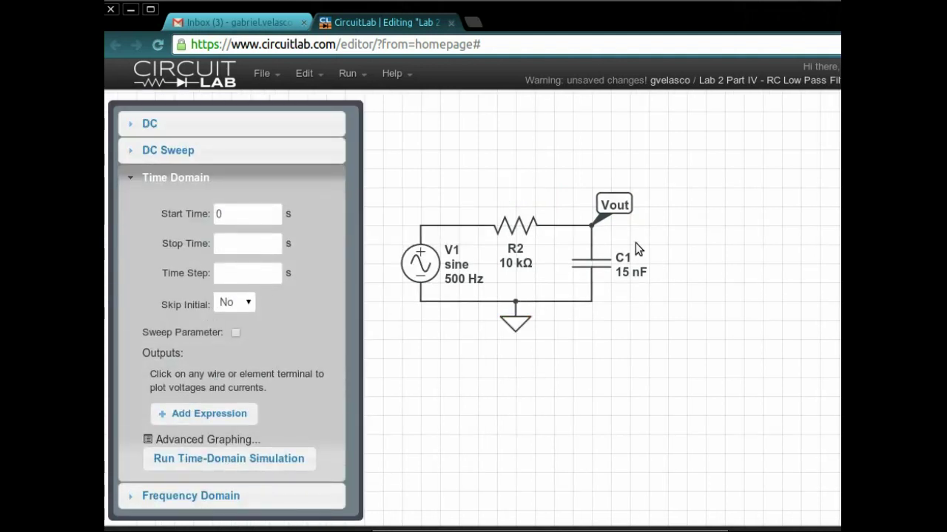
{"action": "left_click", "coordinate": [593, 230]}
{"action": "left_click", "coordinate": [295, 394]}
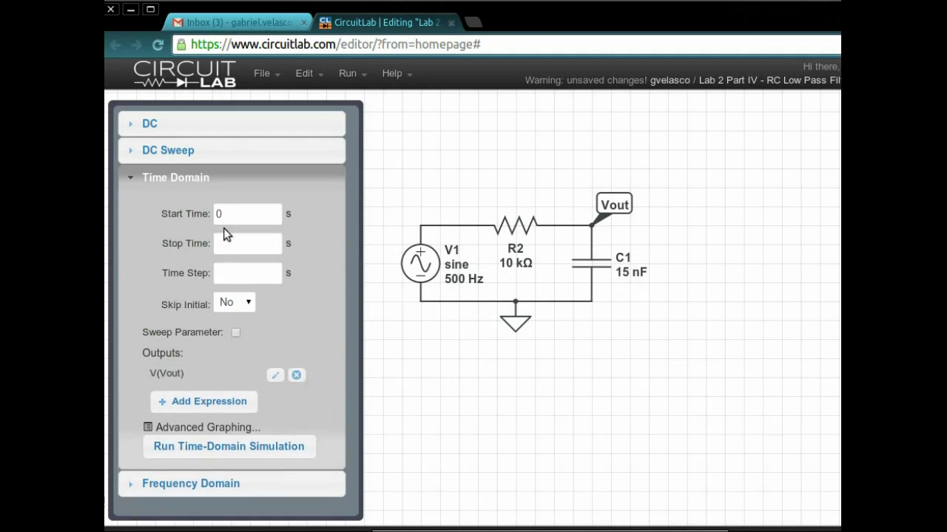
Step: Set the stop time to 0.01 s and the time step to 0.0001 s, run the time-domain simulation, and close its plot
{"action": "left_click", "coordinate": [270, 251]}
{"action": "type", "text": "0.01"}
{"action": "key", "text": "Tab"}
{"action": "type", "text": "0.0001"}
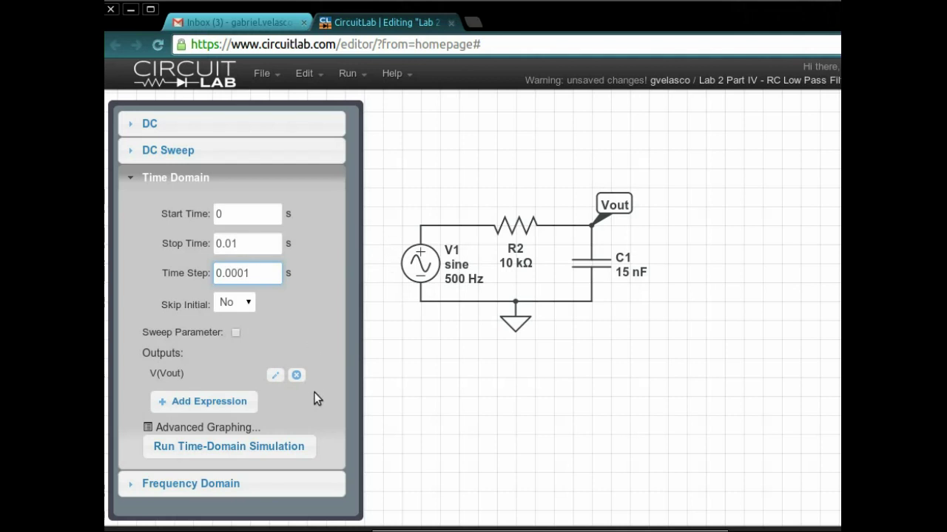
{"action": "left_click", "coordinate": [294, 458]}
{"action": "mouse_move", "coordinate": [417, 187]}
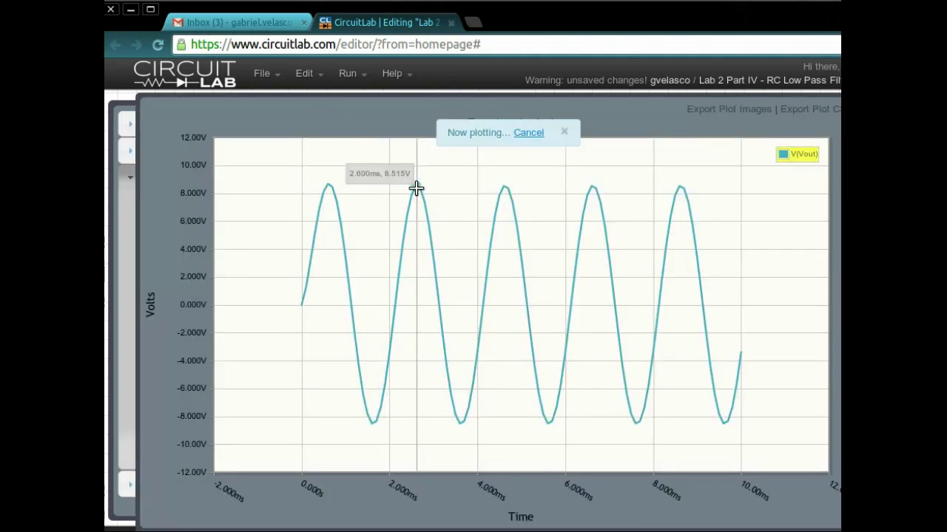
{"action": "left_click", "coordinate": [838, 116]}
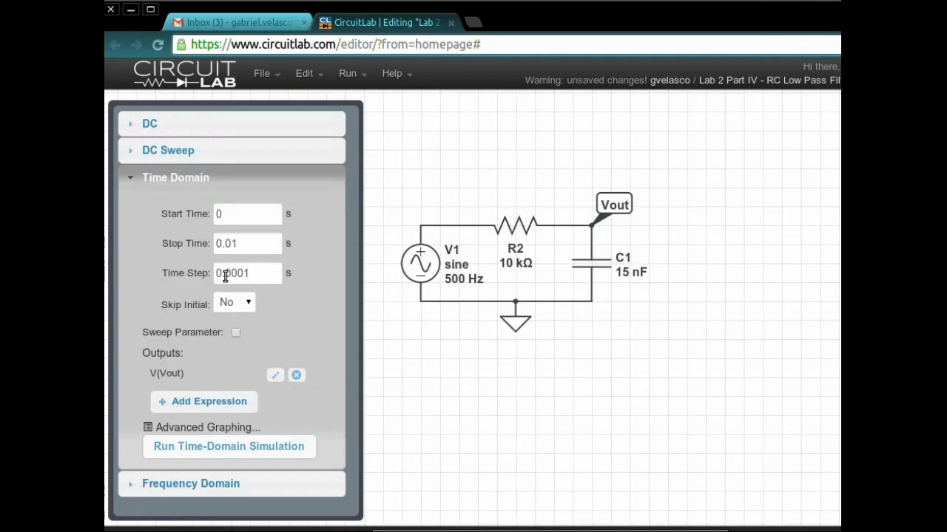
Step: Refine the time step and rerun the time-domain simulation
{"action": "left_click", "coordinate": [243, 274]}
{"action": "left_click", "coordinate": [252, 448]}
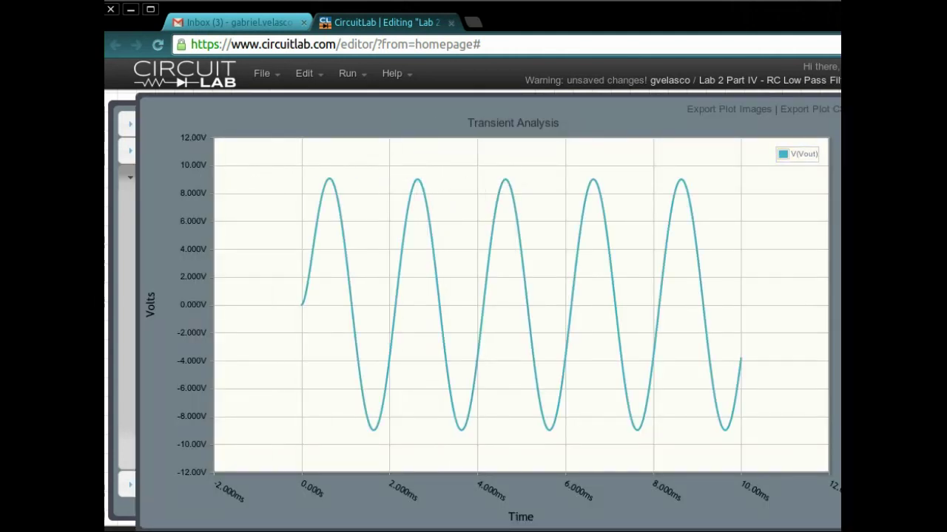
Step: Set the frequency of source V1 to 100 Hz, rerun the time-domain simulation and close its plot
{"action": "key", "text": "Escape"}
{"action": "left_click", "coordinate": [436, 272]}
{"action": "double_click", "coordinate": [459, 270]}
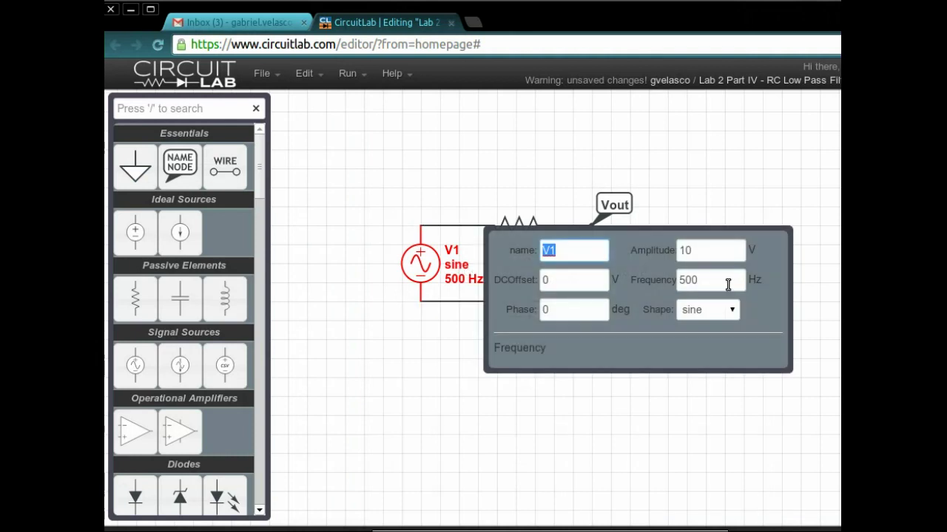
{"action": "left_click", "coordinate": [686, 280]}
{"action": "key", "text": "Return"}
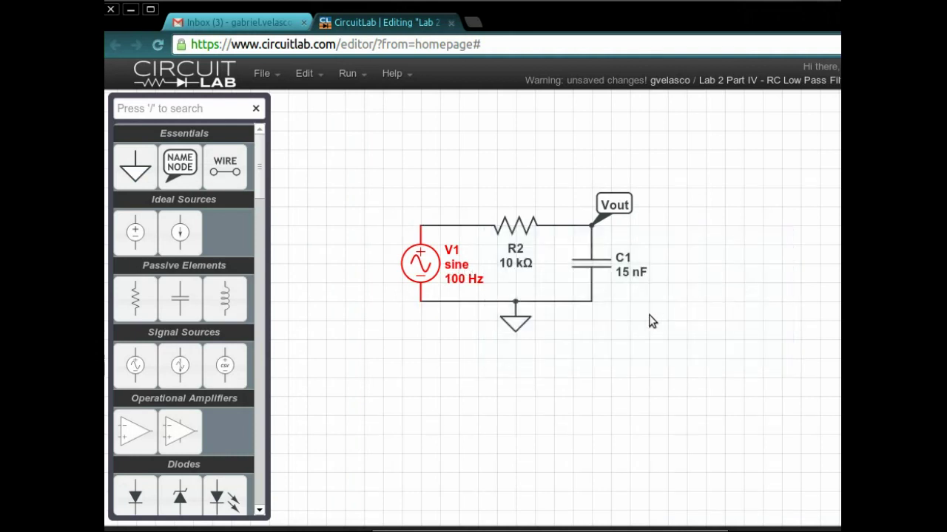
{"action": "key", "text": "s"}
{"action": "left_click", "coordinate": [239, 450]}
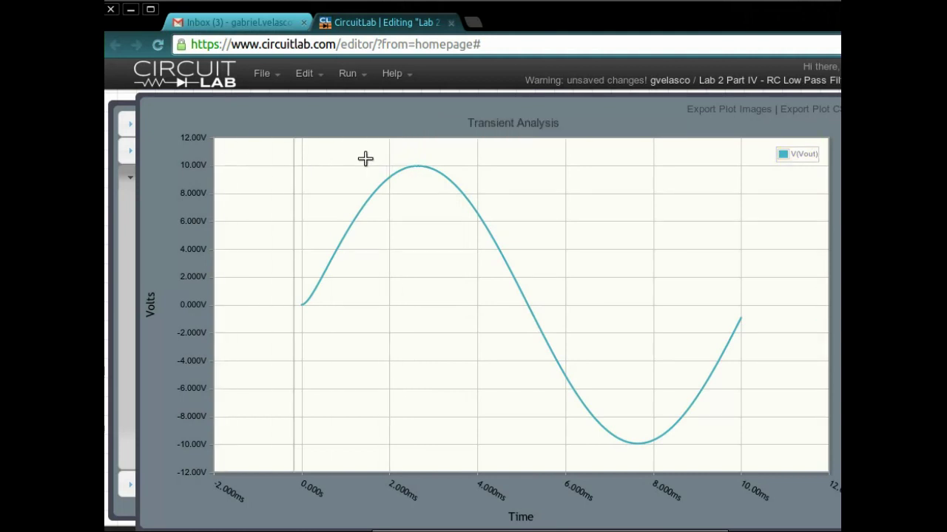
{"action": "key", "text": "Escape"}
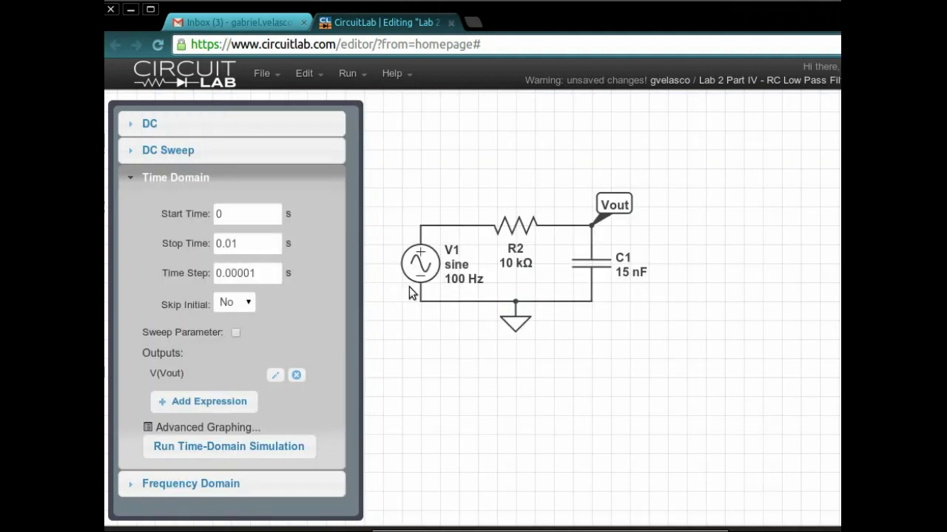
Step: Set the frequency of source V1 to 1 kHz, rerun the time-domain simulation and close the resulting plot
{"action": "double_click", "coordinate": [445, 263]}
{"action": "left_click", "coordinate": [691, 281]}
{"action": "key", "text": "BackSpace"}
{"action": "key", "text": "BackSpace"}
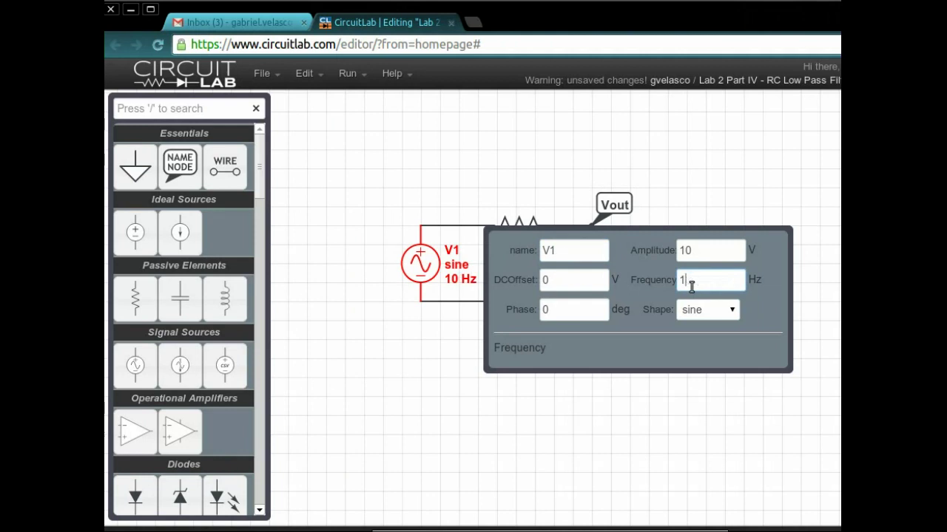
{"action": "type", "text": "k"}
{"action": "key", "text": "Return"}
{"action": "left_click", "coordinate": [264, 530]}
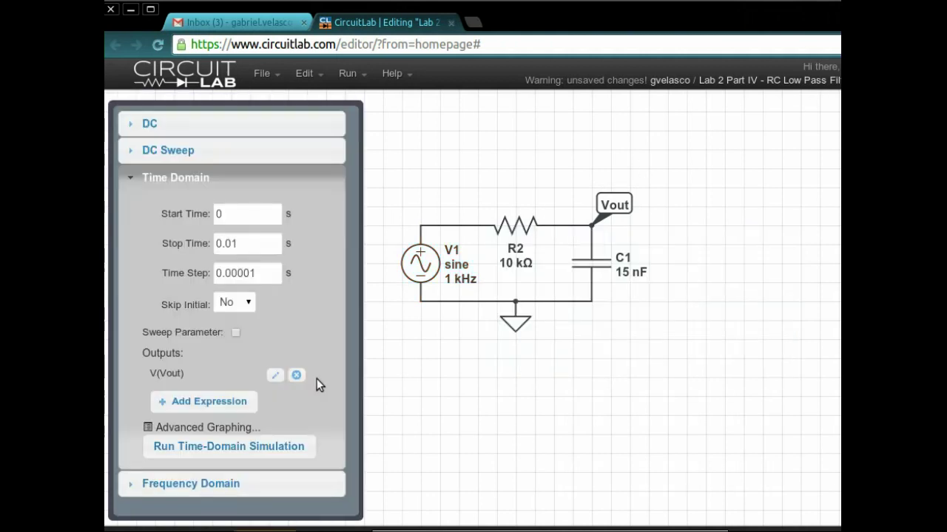
{"action": "left_click", "coordinate": [253, 447]}
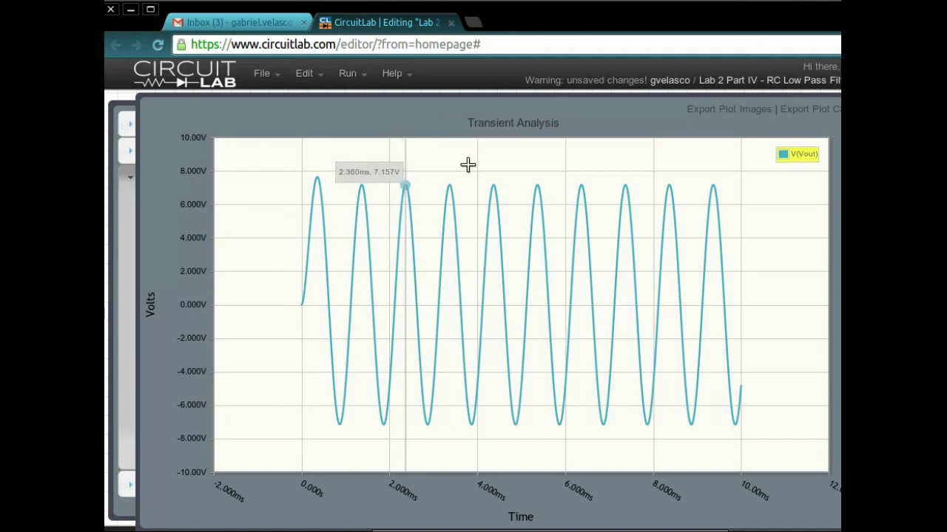
{"action": "key", "text": "Escape"}
Step: Shorten the time-domain stop time to 0.001 s and set the frequency of V1 to 5 kHz
{"action": "left_click", "coordinate": [233, 244]}
{"action": "type", "text": "0.001"}
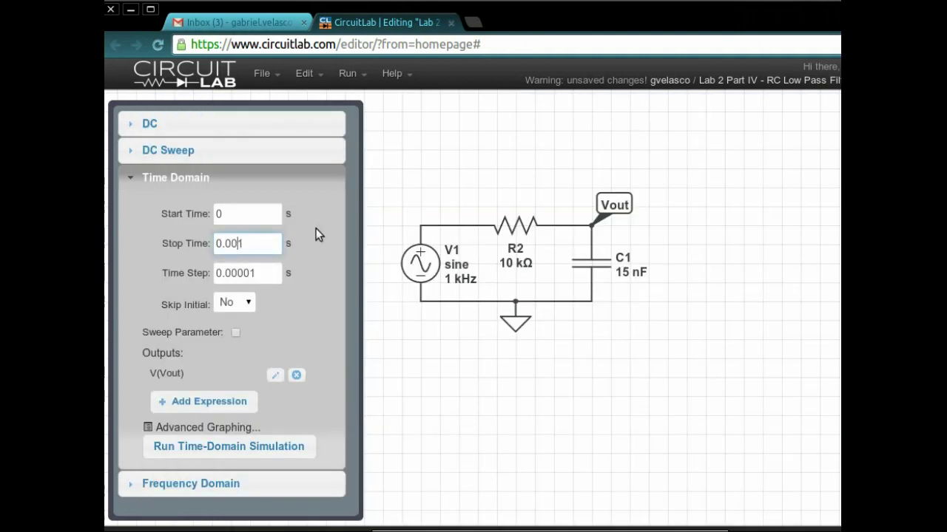
{"action": "double_click", "coordinate": [454, 261]}
{"action": "left_click_drag", "start_coordinate": [451, 267], "coordinate": [464, 263]}
{"action": "left_click", "coordinate": [463, 264]}
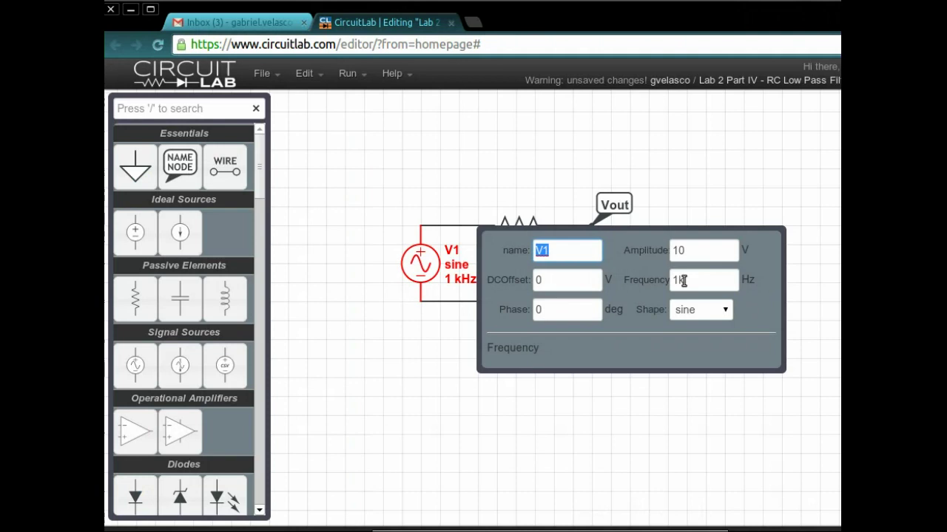
{"action": "left_click", "coordinate": [689, 285]}
{"action": "key", "text": "Return"}
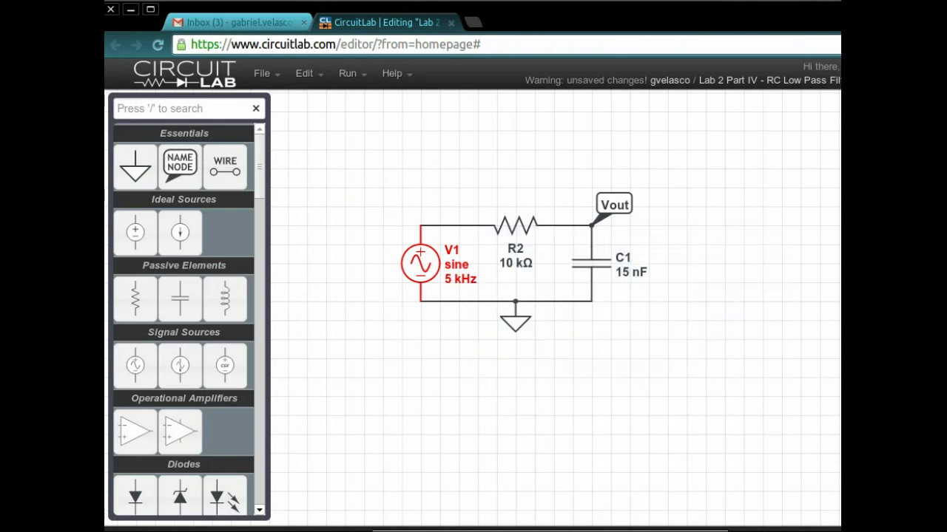
Step: Run the time-domain simulation with the shortened stop time and close its plot
{"action": "left_click", "coordinate": [265, 529]}
{"action": "left_click", "coordinate": [239, 448]}
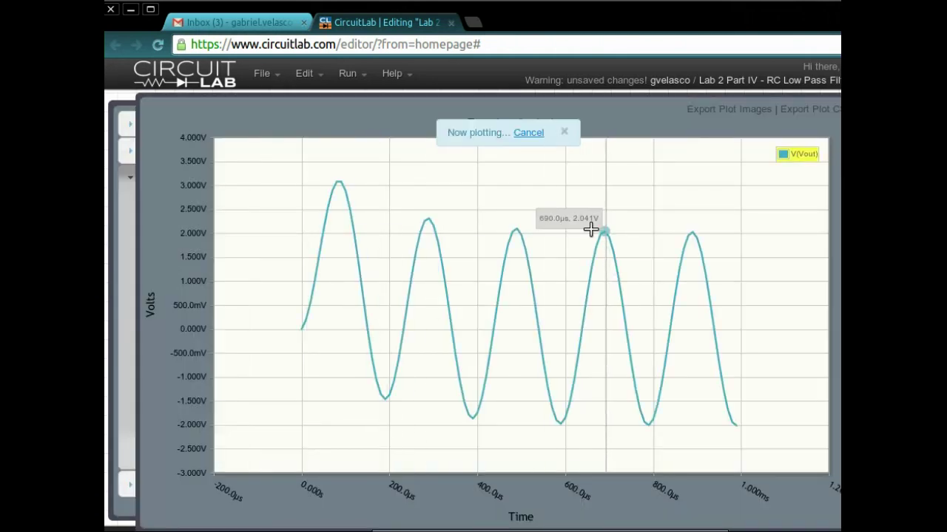
{"action": "key", "text": "Escape"}
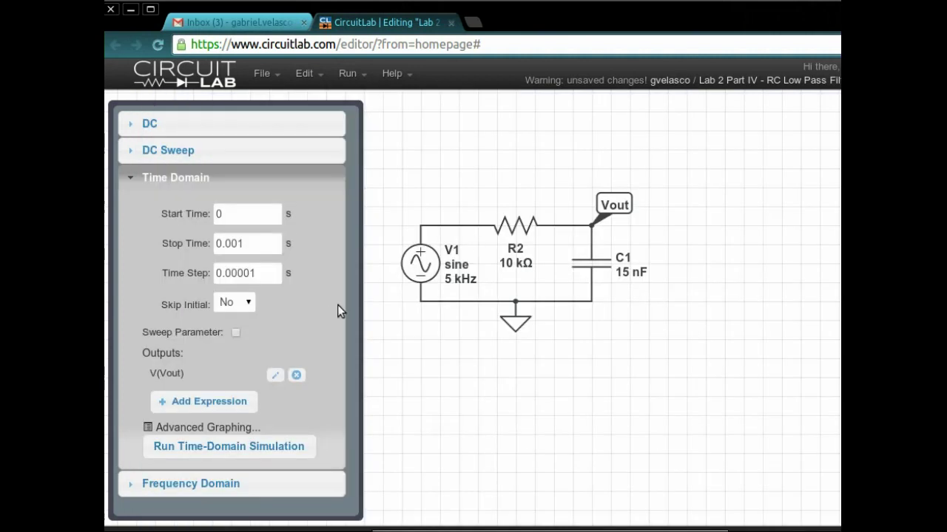
Step: Set the frequency of source V1 to 10 kHz, rerun the time-domain simulation and close its plot
{"action": "double_click", "coordinate": [447, 266]}
{"action": "left_click", "coordinate": [676, 277]}
{"action": "key", "text": "BackSpace"}
{"action": "type", "text": "10"}
{"action": "key", "text": "Return"}
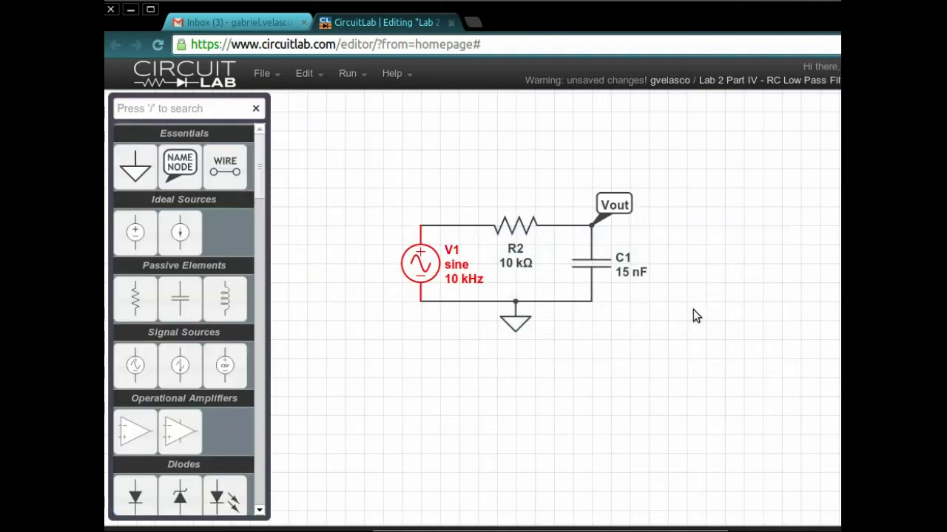
{"action": "left_click", "coordinate": [265, 529]}
{"action": "left_click", "coordinate": [271, 439]}
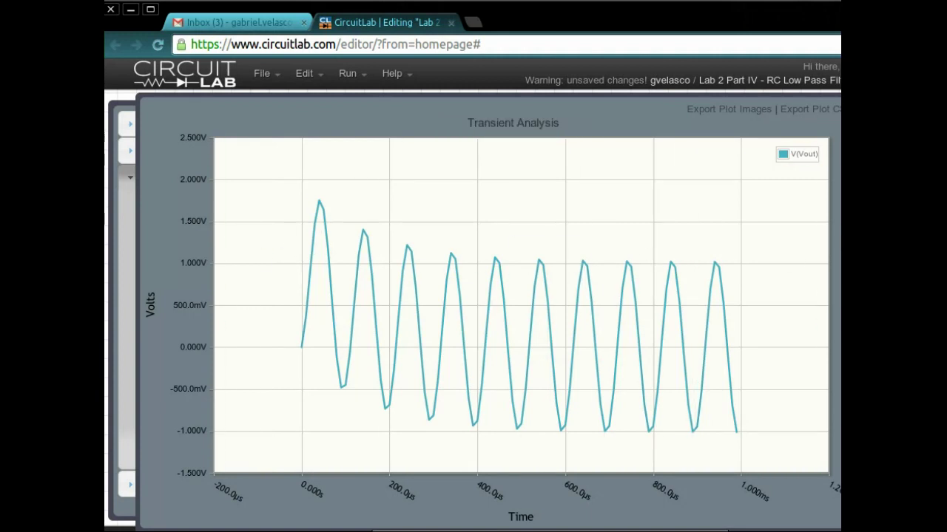
{"action": "key", "text": "Escape"}
{"action": "key", "text": "Escape"}
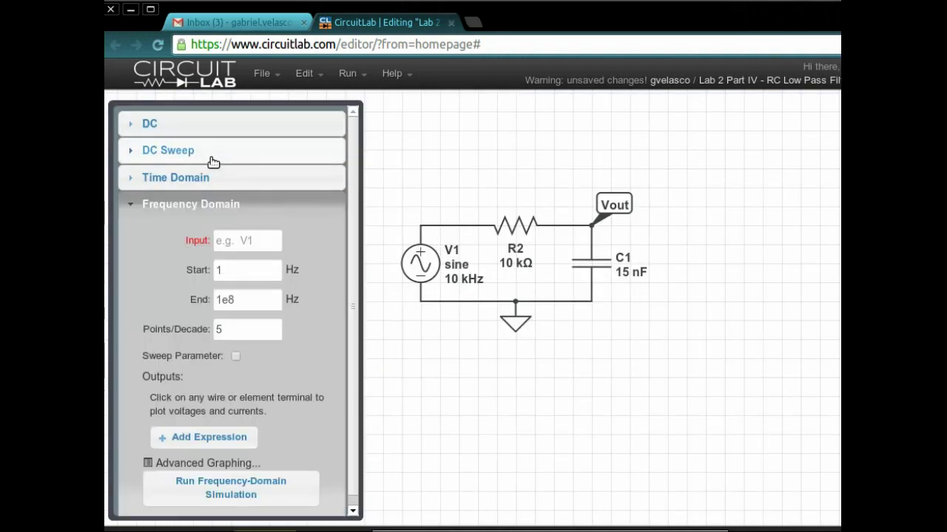
Step: Open the frequency-domain simulation settings and enter V1 as the input source
{"action": "left_click", "coordinate": [198, 177]}
{"action": "left_click", "coordinate": [194, 487]}
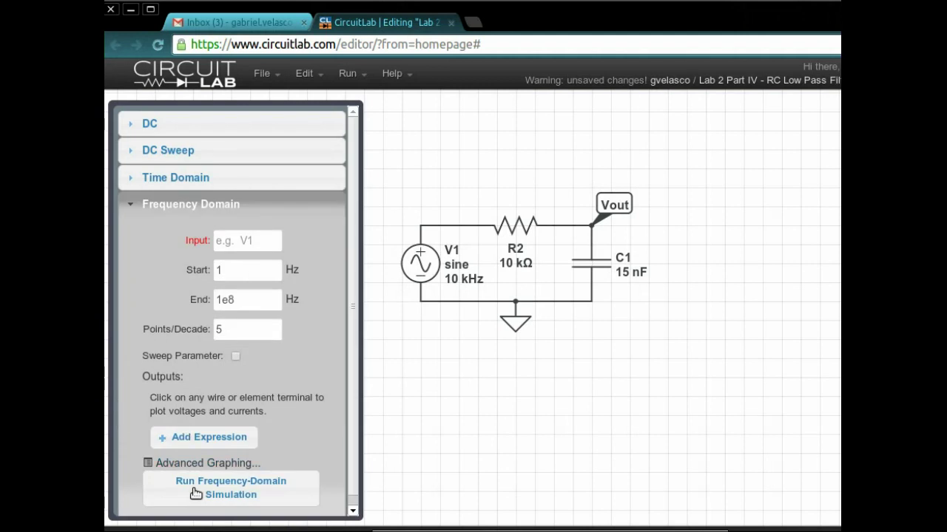
{"action": "left_click", "coordinate": [224, 249]}
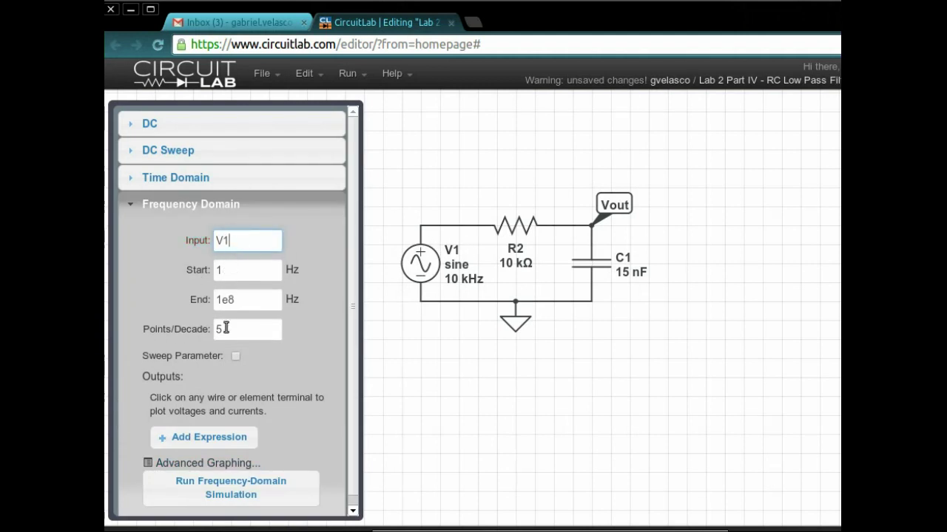
Step: Add the magnitude and phase of Vout as the only outputs and run the frequency-domain simulation
{"action": "scroll", "coordinate": [225, 327], "scroll_direction": "down", "scroll_amount": 1}
{"action": "left_click", "coordinate": [594, 229]}
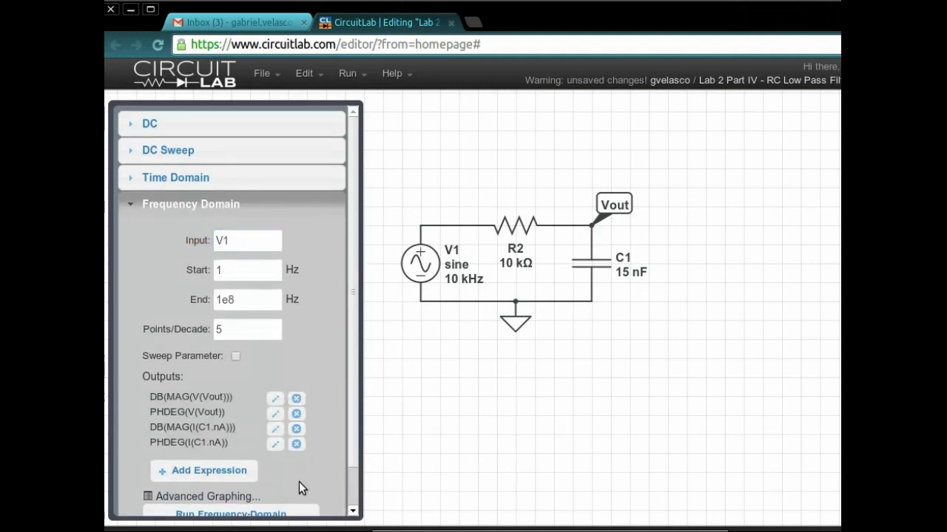
{"action": "left_click", "coordinate": [296, 444]}
{"action": "left_click", "coordinate": [296, 428]}
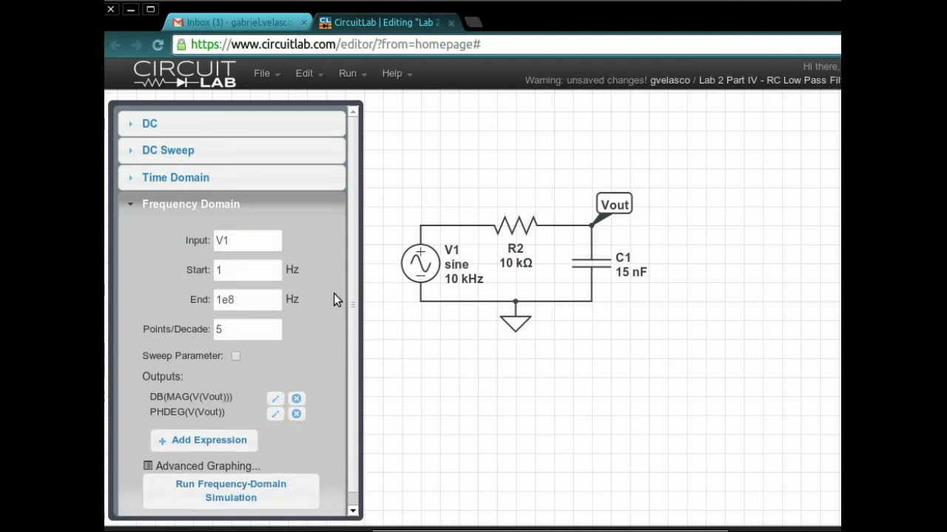
{"action": "left_click", "coordinate": [289, 495]}
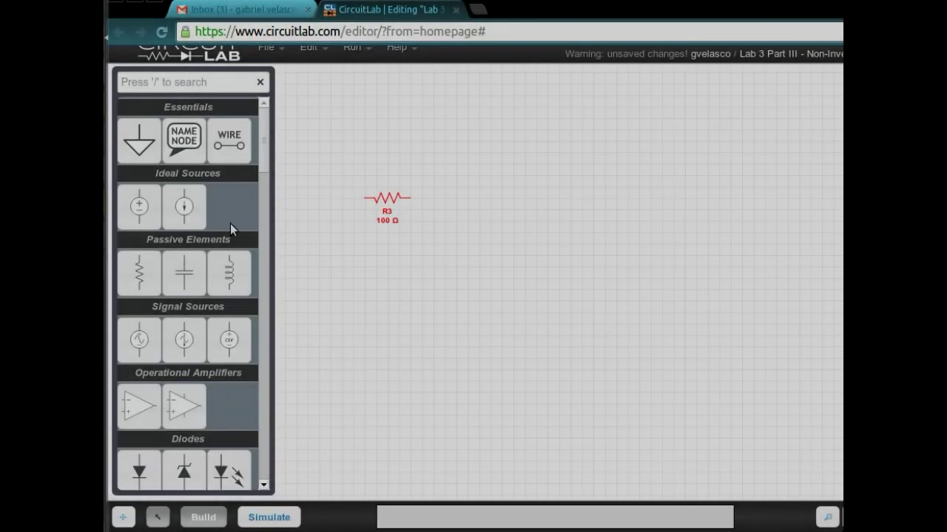
Step: In the Lab 3 Part III circuit, place a second resistor below R3 and a sine voltage source beside the resistors
{"action": "left_click", "coordinate": [139, 274]}
{"action": "left_click", "coordinate": [384, 249]}
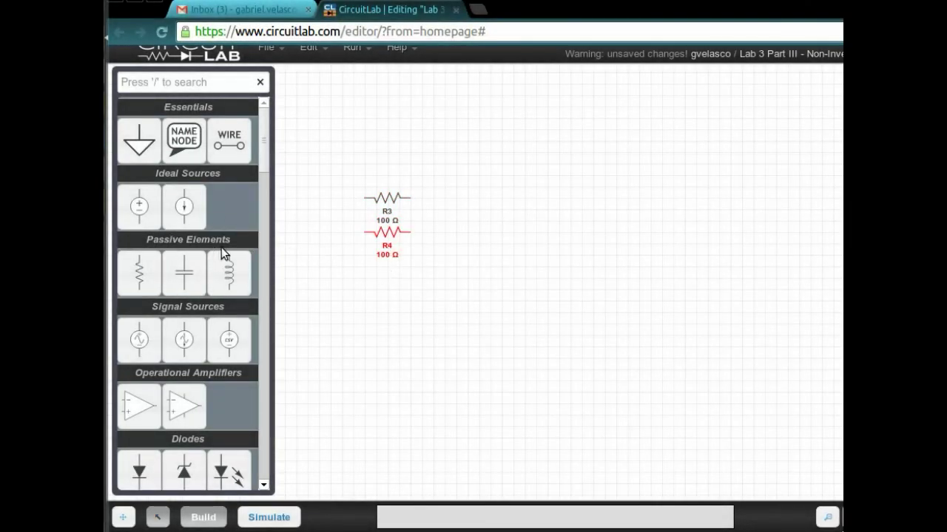
{"action": "left_click", "coordinate": [139, 339]}
{"action": "left_click", "coordinate": [318, 268]}
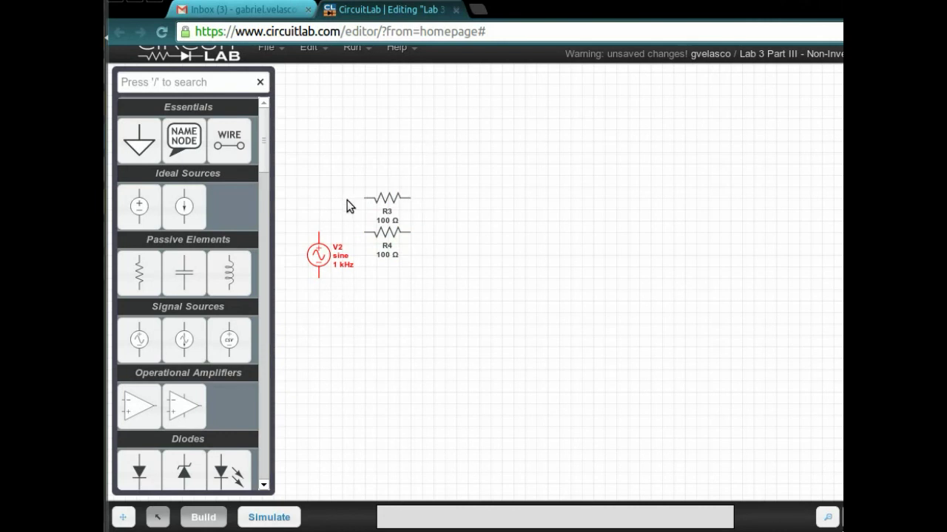
Step: Search the component library for "amp" and place a plain Op-Amp beside the two resistors, on the side away from the source
{"action": "key", "text": "slash"}
{"action": "type", "text": "amp"}
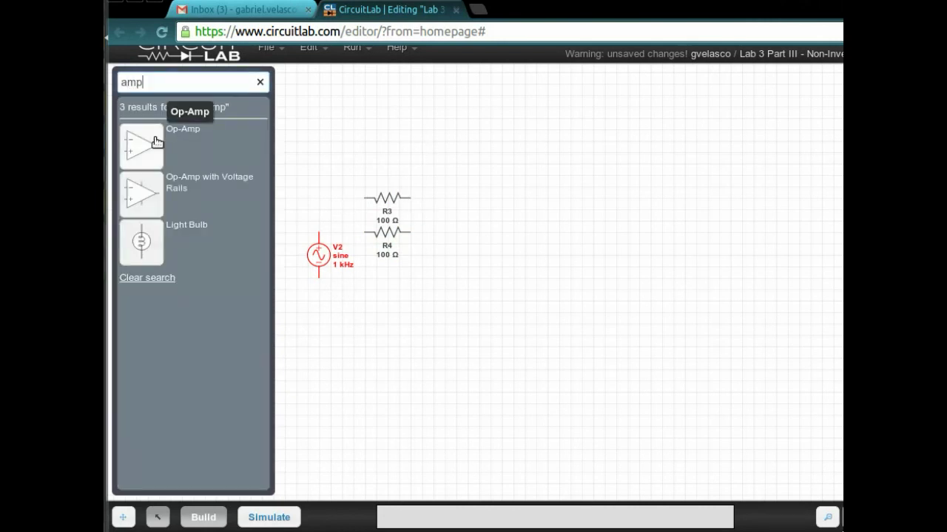
{"action": "left_click", "coordinate": [156, 142]}
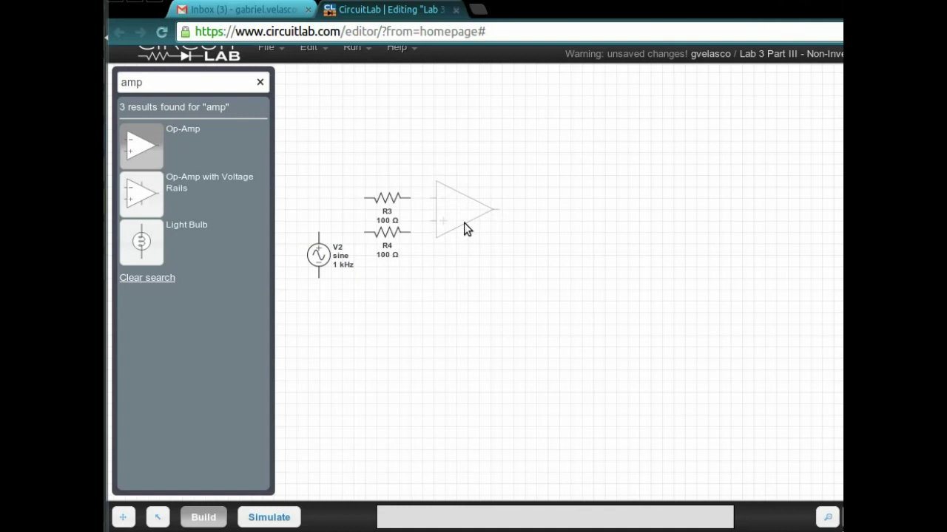
{"action": "left_click", "coordinate": [463, 230]}
Step: Assign the standard device model TLC2272 to the op-amp OA1
{"action": "double_click", "coordinate": [456, 223]}
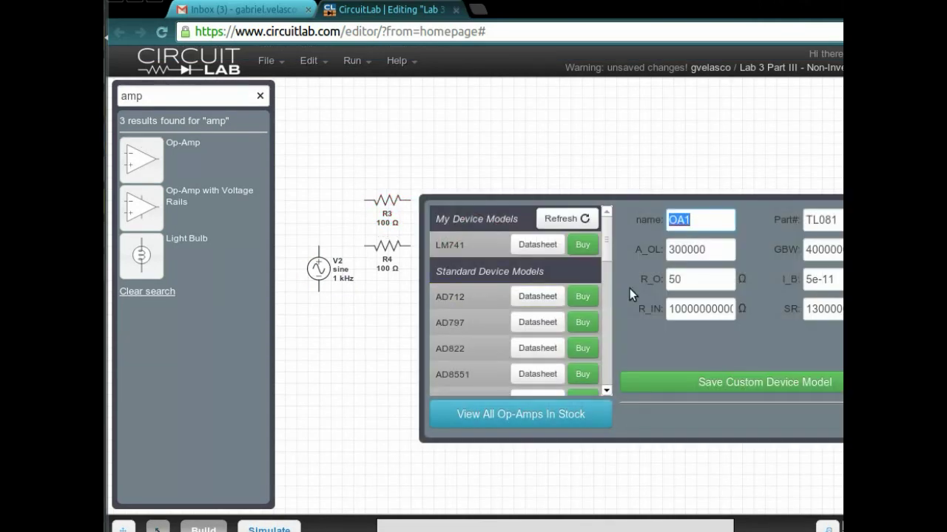
{"action": "left_click", "coordinate": [826, 220]}
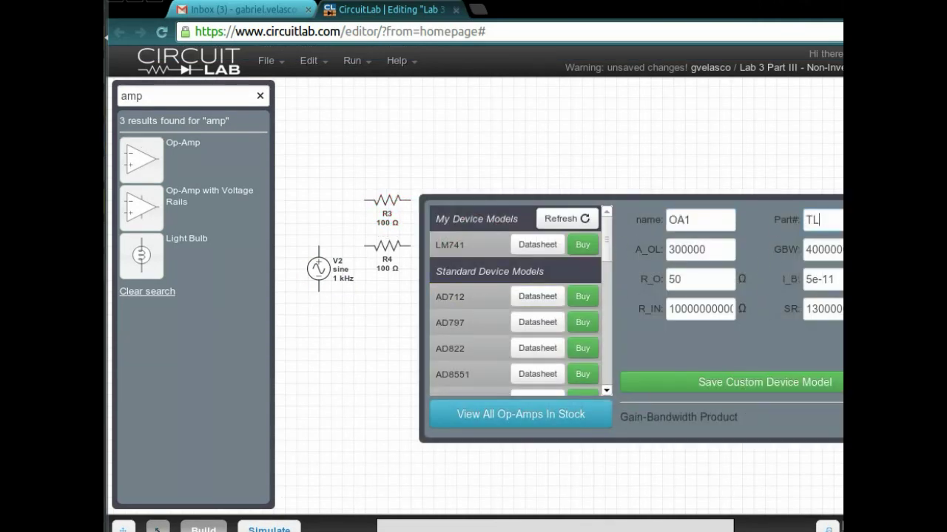
{"action": "left_click_drag", "start_coordinate": [608, 261], "coordinate": [617, 388]}
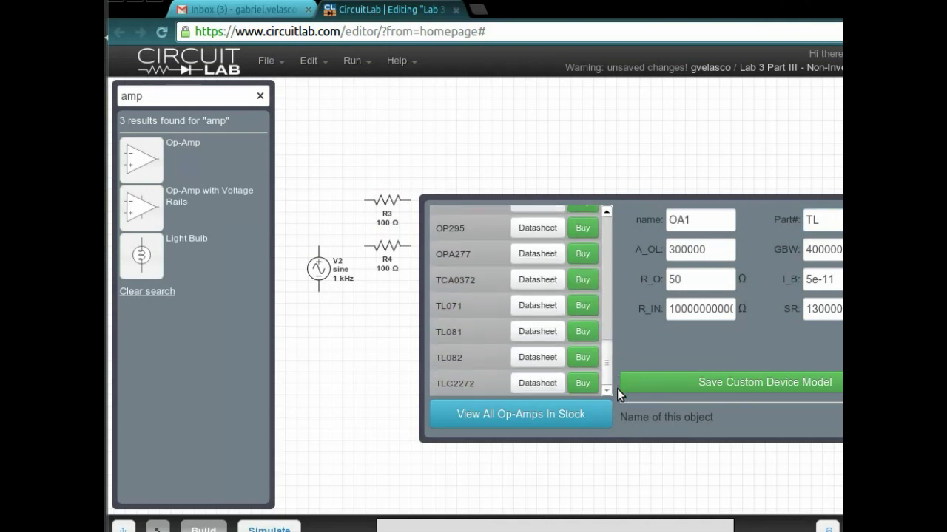
{"action": "left_click", "coordinate": [468, 392]}
{"action": "left_click", "coordinate": [704, 227]}
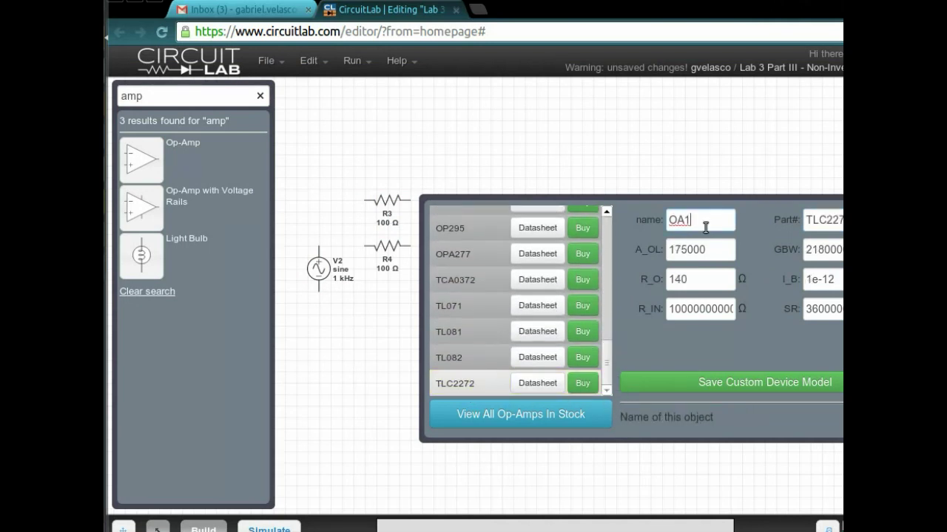
{"action": "key", "text": "Return"}
Step: Wire R3 to the op-amp's inverting input and R4 to its non-inverting input
{"action": "scroll", "coordinate": [385, 182], "scroll_direction": "down", "scroll_amount": 1}
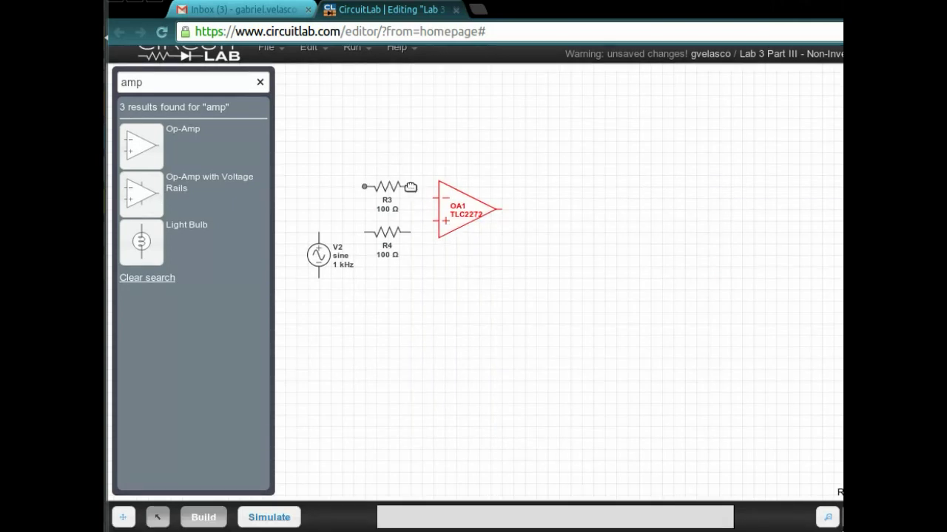
{"action": "left_click_drag", "start_coordinate": [410, 187], "coordinate": [435, 198]}
{"action": "left_click_drag", "start_coordinate": [409, 233], "coordinate": [431, 233]}
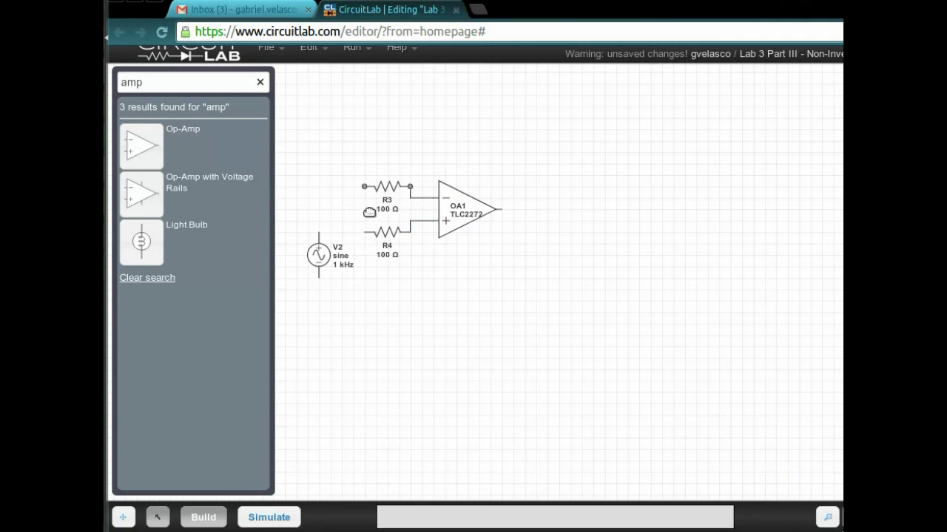
Step: Place a feedback resistor above the op-amp and wire its near end to the junction of R3 and the inverting input
{"action": "scroll", "coordinate": [369, 212], "scroll_direction": "up", "scroll_amount": 1}
{"action": "left_click", "coordinate": [123, 518]}
{"action": "left_click_drag", "start_coordinate": [252, 409], "coordinate": [342, 417]}
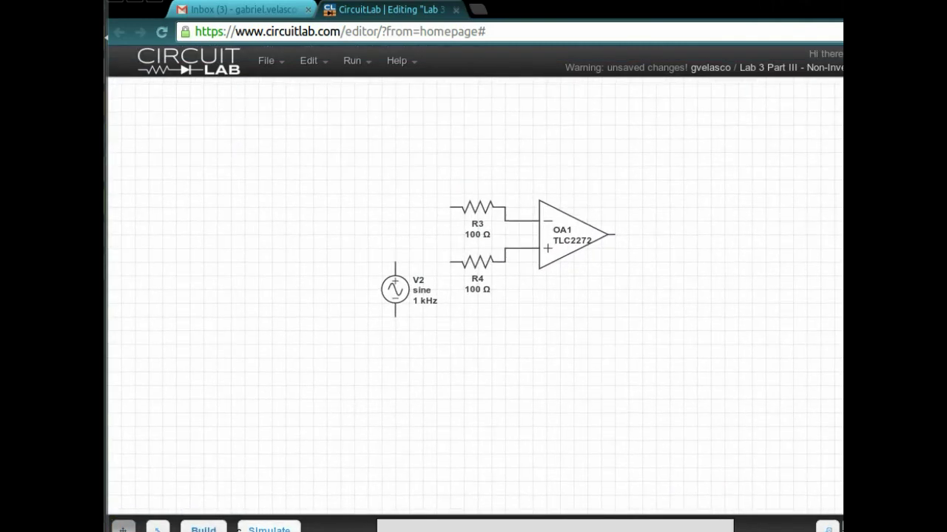
{"action": "left_click", "coordinate": [157, 525]}
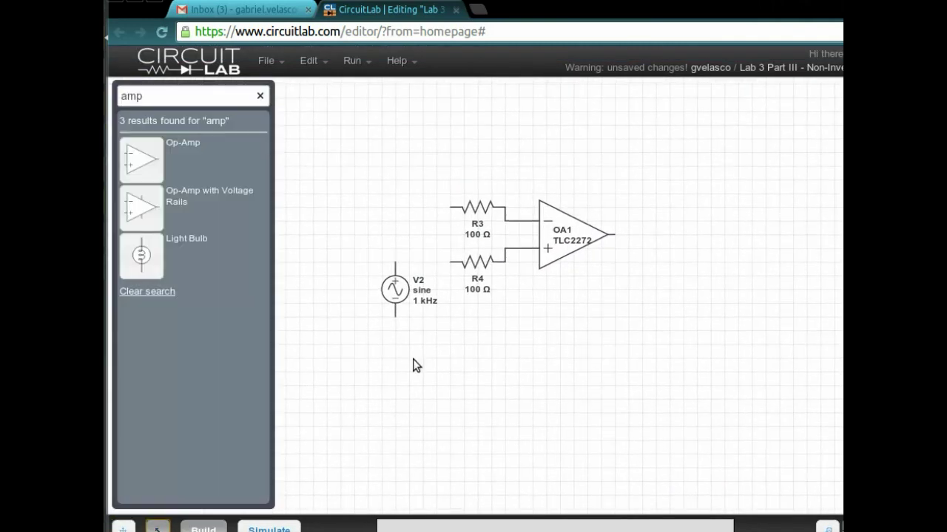
{"action": "left_click", "coordinate": [259, 95]}
{"action": "left_click", "coordinate": [139, 287]}
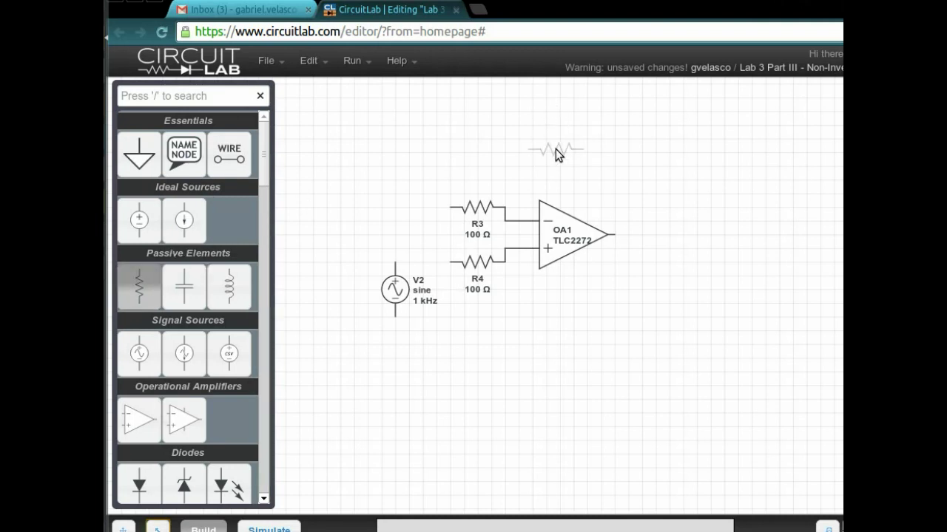
{"action": "left_click", "coordinate": [556, 150]}
{"action": "left_click_drag", "start_coordinate": [505, 208], "coordinate": [531, 152]}
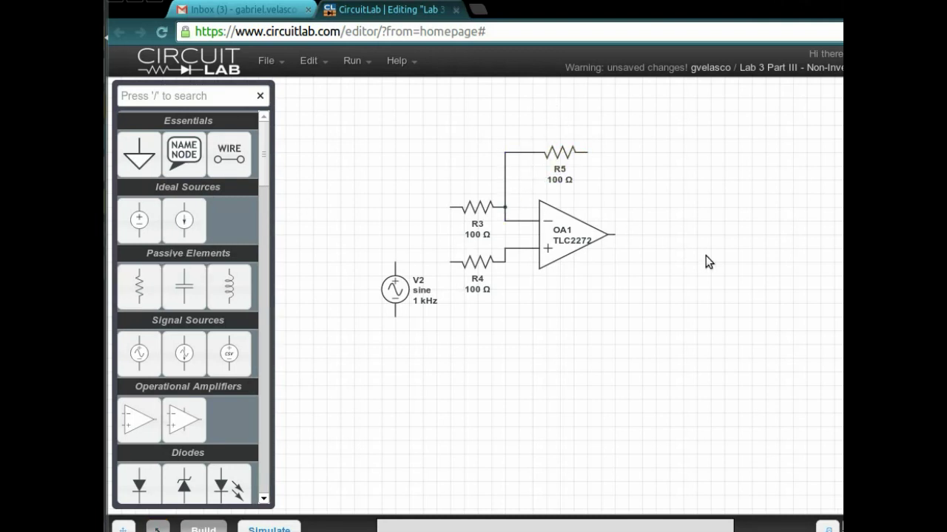
Step: Wire the positive terminal of sine source V2 to the free end of R4
{"action": "double_click", "coordinate": [569, 235]}
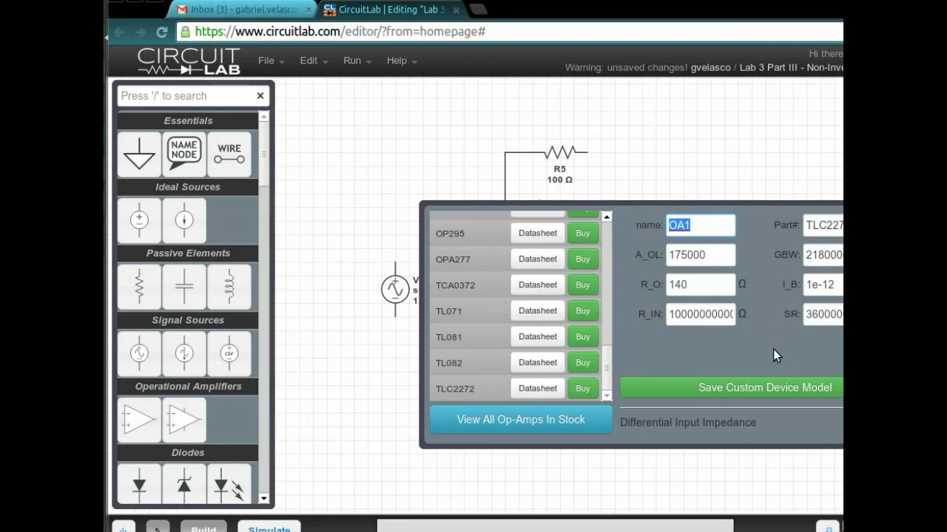
{"action": "left_click", "coordinate": [401, 294]}
{"action": "left_click_drag", "start_coordinate": [405, 262], "coordinate": [450, 263]}
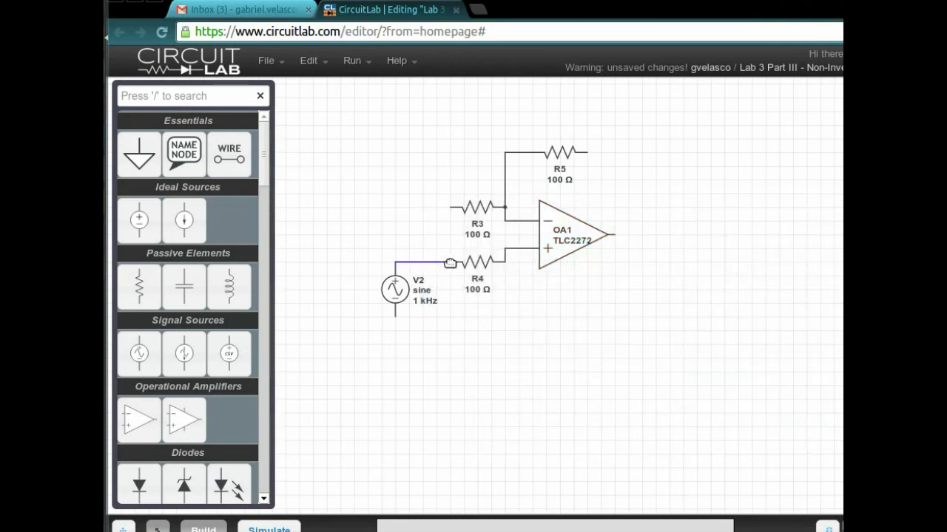
Step: Place a ground above the sine source and wire it to the free end of R3
{"action": "left_click", "coordinate": [139, 155]}
{"action": "left_click", "coordinate": [397, 222]}
{"action": "left_click_drag", "start_coordinate": [395, 208], "coordinate": [450, 208]}
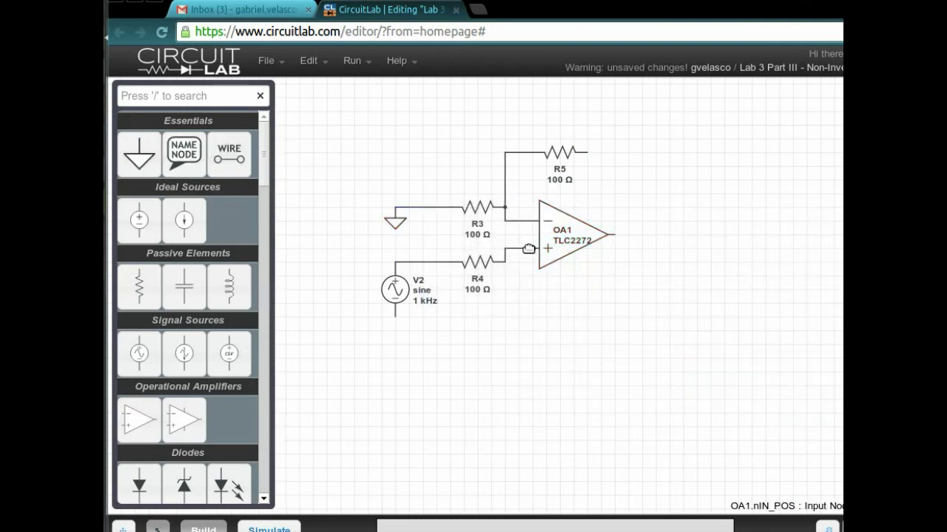
Step: Add a node label at the op-amp output, move it outward on a wire, and connect R5's free end to that wire
{"action": "key", "text": "n"}
{"action": "left_click", "coordinate": [615, 236]}
{"action": "left_click_drag", "start_coordinate": [627, 220], "coordinate": [697, 220]}
{"action": "mouse_move", "coordinate": [588, 153]}
{"action": "left_mouse_down"}
{"action": "mouse_move", "coordinate": [614, 161]}
{"action": "mouse_move", "coordinate": [627, 232]}
{"action": "mouse_move", "coordinate": [642, 234]}
{"action": "left_mouse_up"}
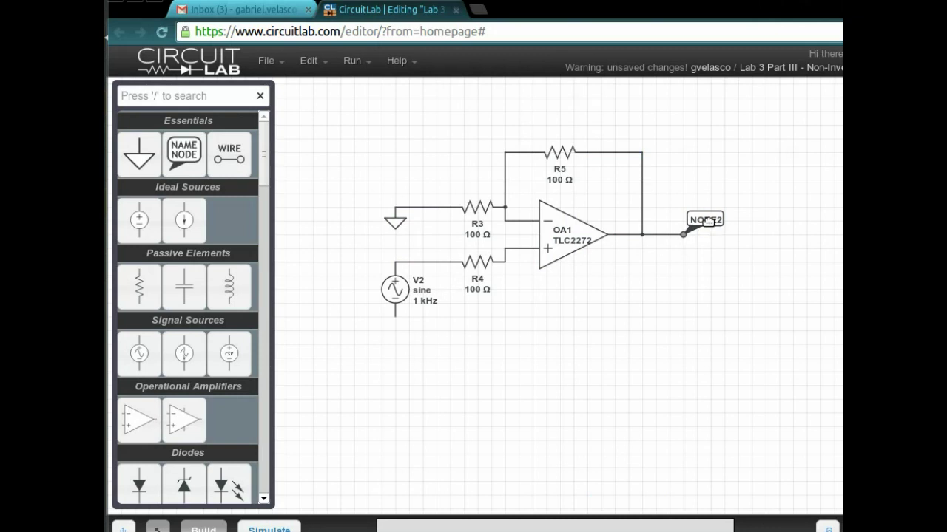
Step: Name the output node Vout and place a ground on the negative terminal of source V2
{"action": "double_click", "coordinate": [704, 220]}
{"action": "type", "text": "Vout"}
{"action": "key", "text": "Return"}
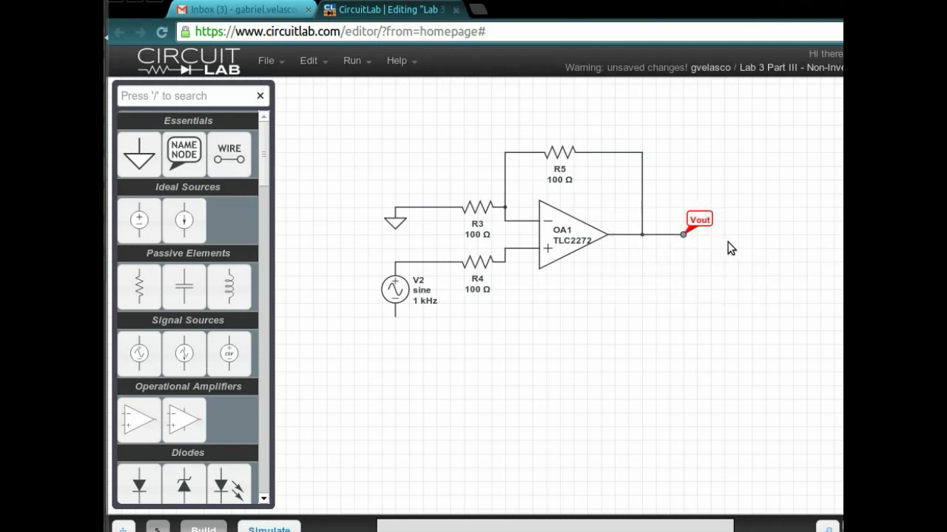
{"action": "left_click", "coordinate": [394, 329]}
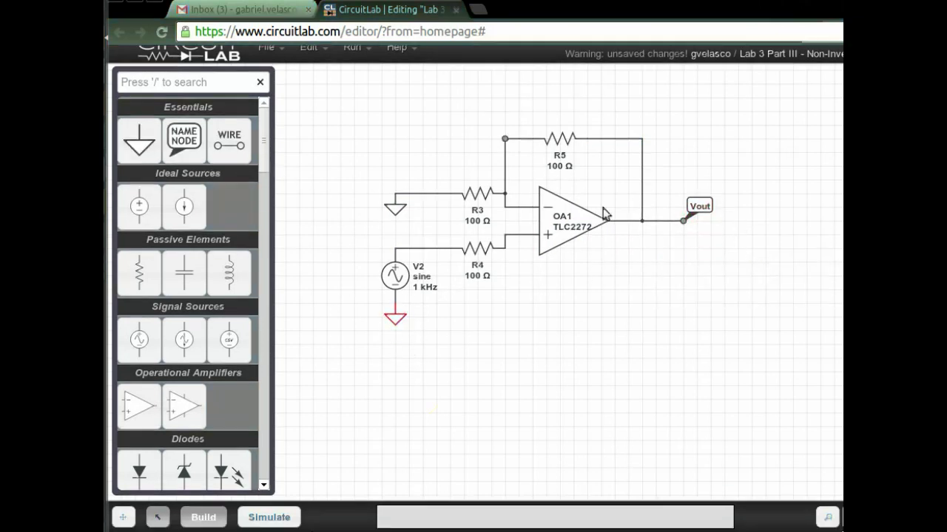
Step: Set resistors R3 and R4 to 10k each and feedback resistor R5 to 20k
{"action": "double_click", "coordinate": [476, 208]}
{"action": "type", "text": "10k"}
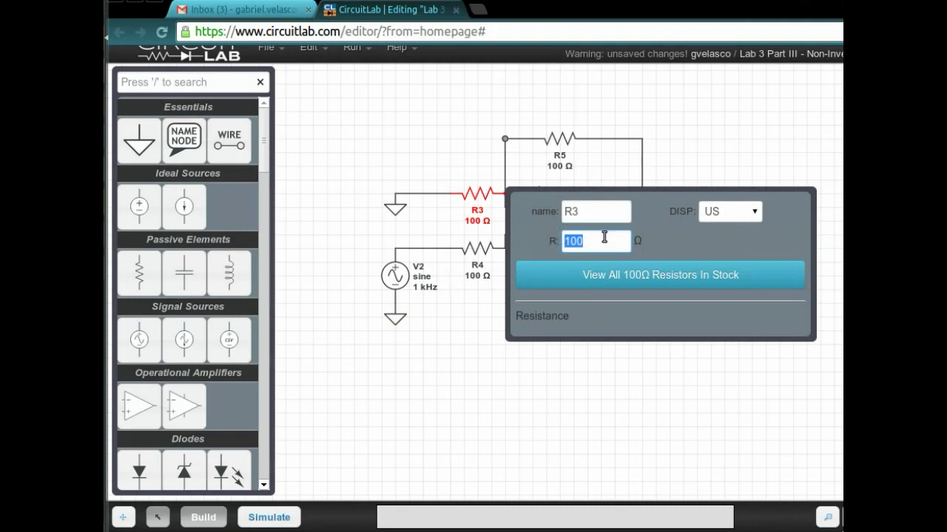
{"action": "key", "text": "Return"}
{"action": "double_click", "coordinate": [473, 259]}
{"action": "type", "text": "10k"}
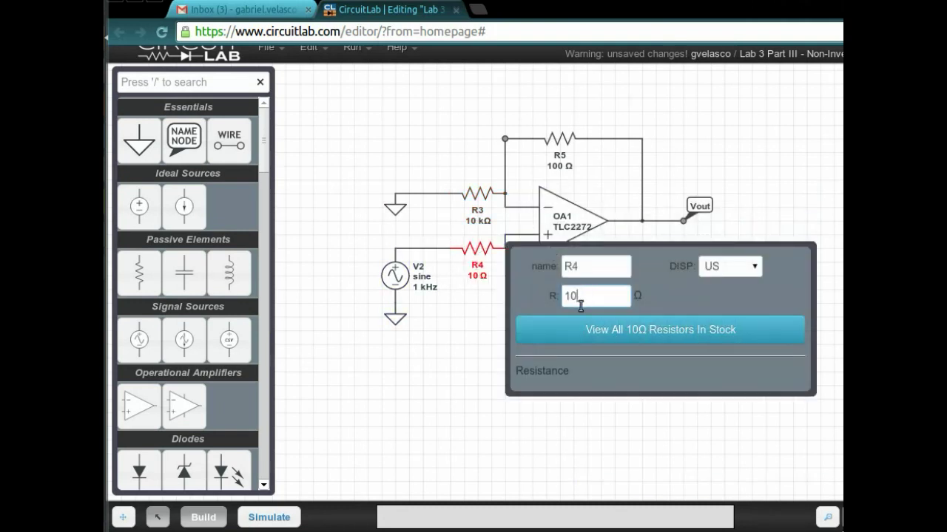
{"action": "key", "text": "Return"}
{"action": "double_click", "coordinate": [560, 138]}
{"action": "type", "text": "20k"}
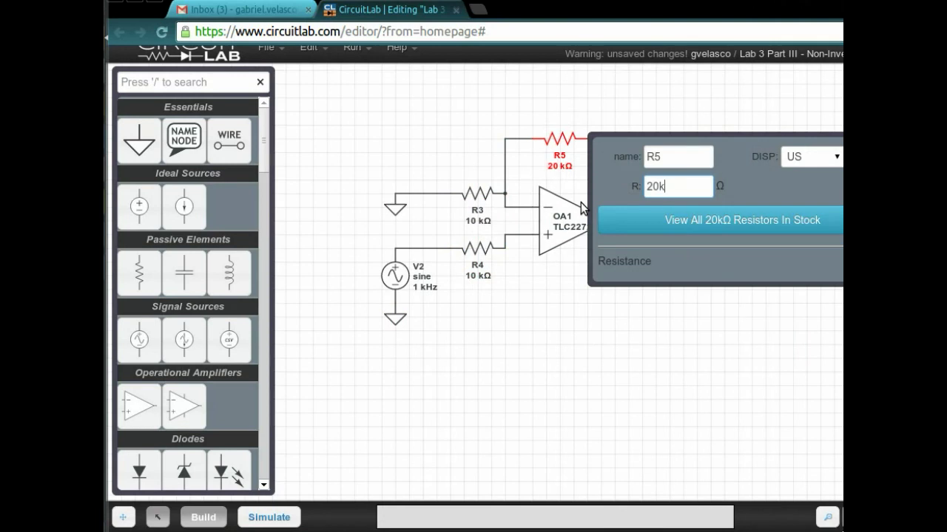
{"action": "key", "text": "Return"}
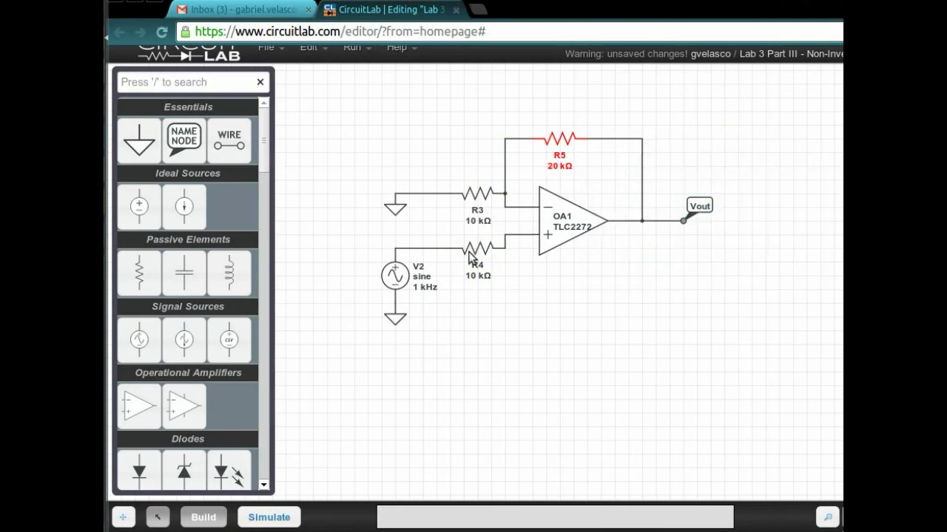
Step: Set source V2 to an amplitude of 100m V and a frequency of 100 Hz
{"action": "left_click", "coordinate": [394, 275]}
{"action": "double_click", "coordinate": [404, 275]}
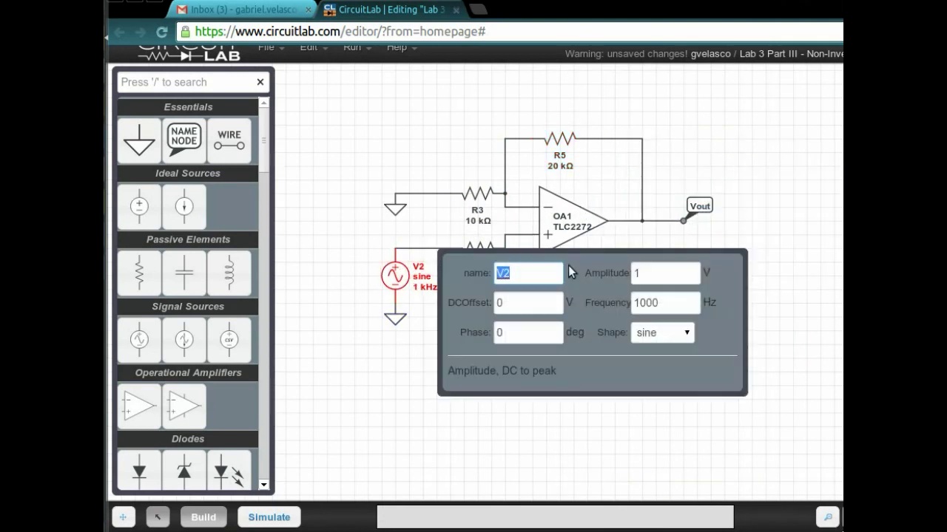
{"action": "left_click", "coordinate": [655, 274]}
{"action": "type", "text": "000"}
{"action": "key", "text": "BackSpace"}
{"action": "type", "text": "m"}
{"action": "left_click", "coordinate": [655, 303]}
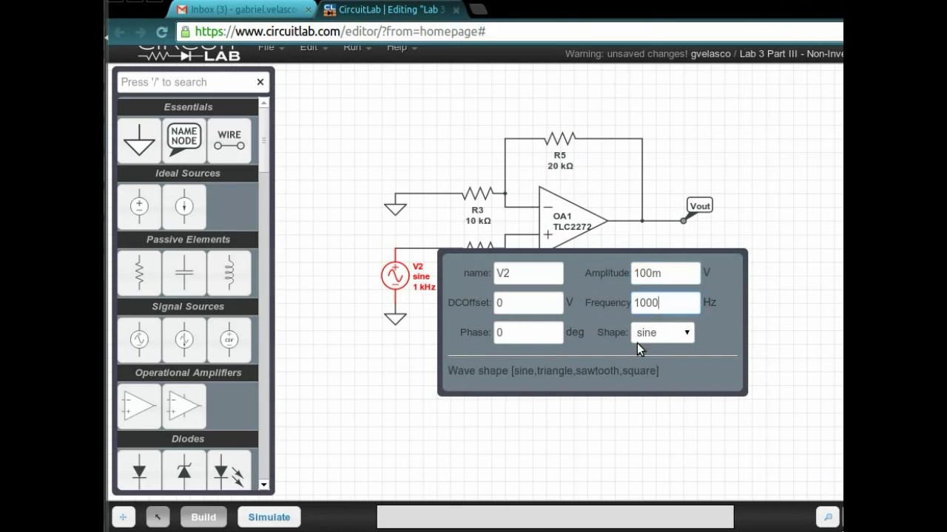
{"action": "key", "text": "BackSpace"}
{"action": "key", "text": "Return"}
Step: Save the circuit and dismiss the save notification
{"action": "key", "text": "ctrl+s"}
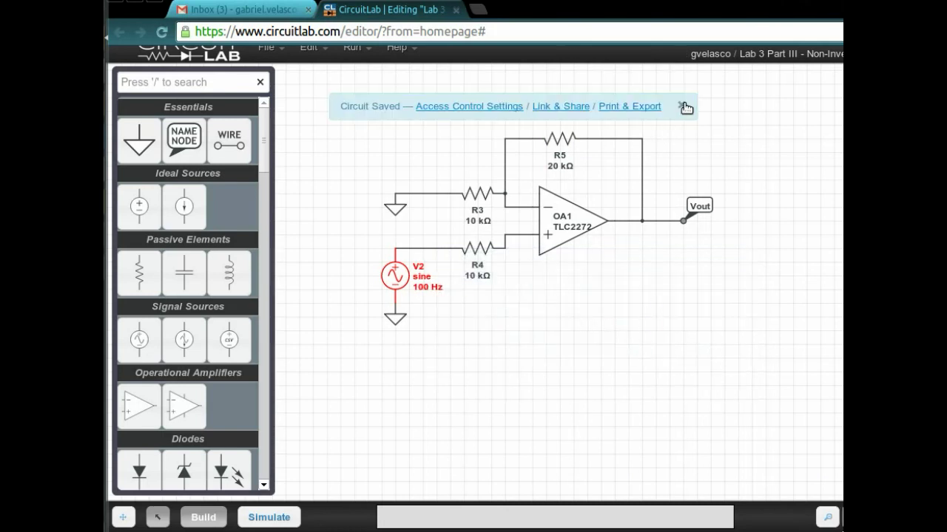
{"action": "left_click", "coordinate": [683, 107]}
{"action": "left_click", "coordinate": [532, 307]}
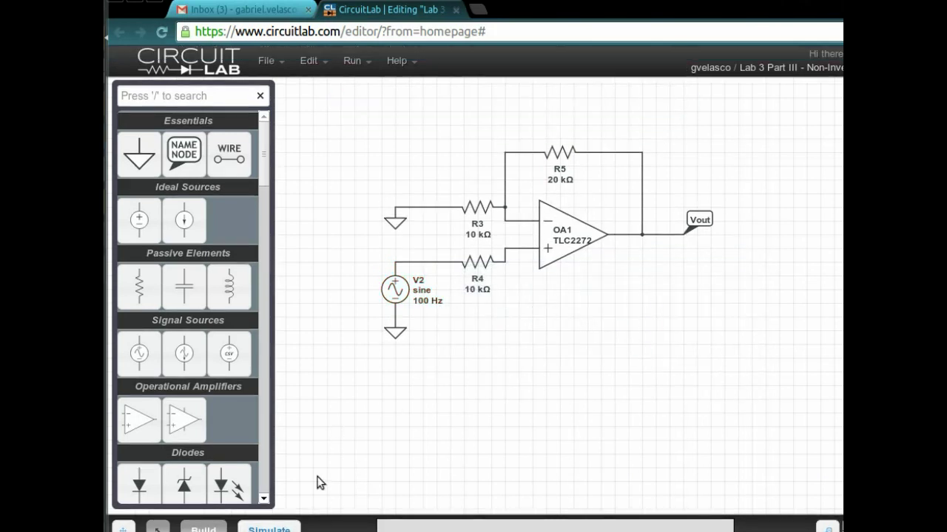
Step: Label the node between R4 and the non-inverting input as Vin, with the label moved below the wire
{"action": "left_click", "coordinate": [184, 153]}
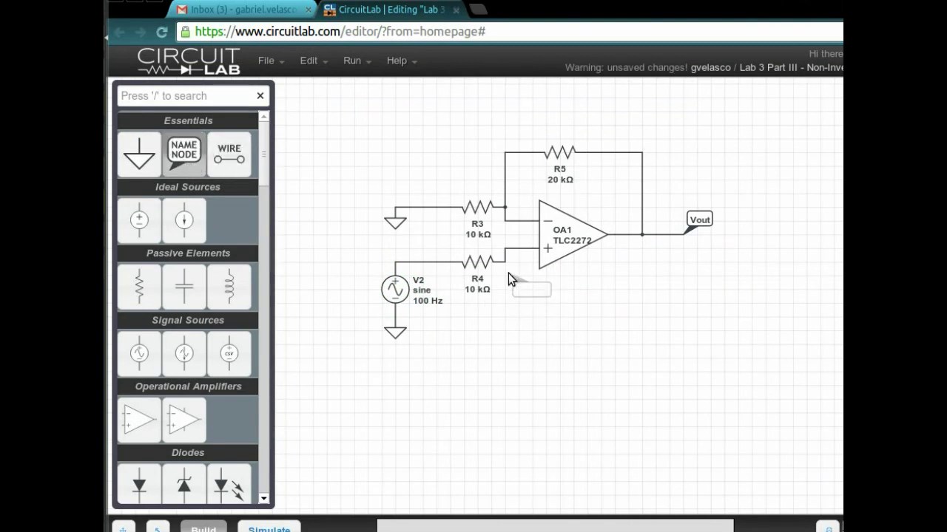
{"action": "left_click", "coordinate": [505, 263]}
{"action": "left_click_drag", "start_coordinate": [532, 285], "coordinate": [539, 322]}
{"action": "double_click", "coordinate": [539, 321]}
{"action": "type", "text": "Vin"}
{"action": "key", "text": "Return"}
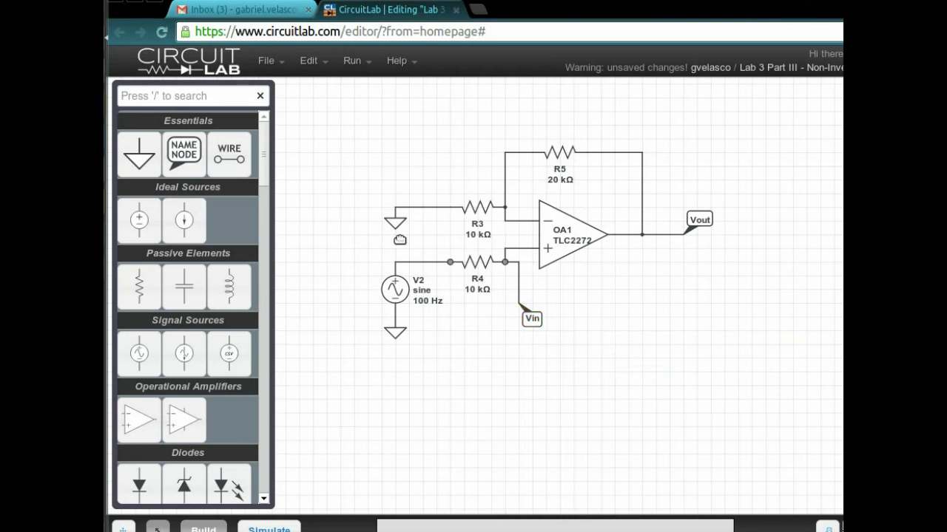
Step: Set up a time-domain simulation with a stop time of 0.1 s and a time step of 0.0001 s
{"action": "scroll", "coordinate": [273, 522], "scroll_direction": "down", "scroll_amount": 1}
{"action": "left_click", "coordinate": [274, 522]}
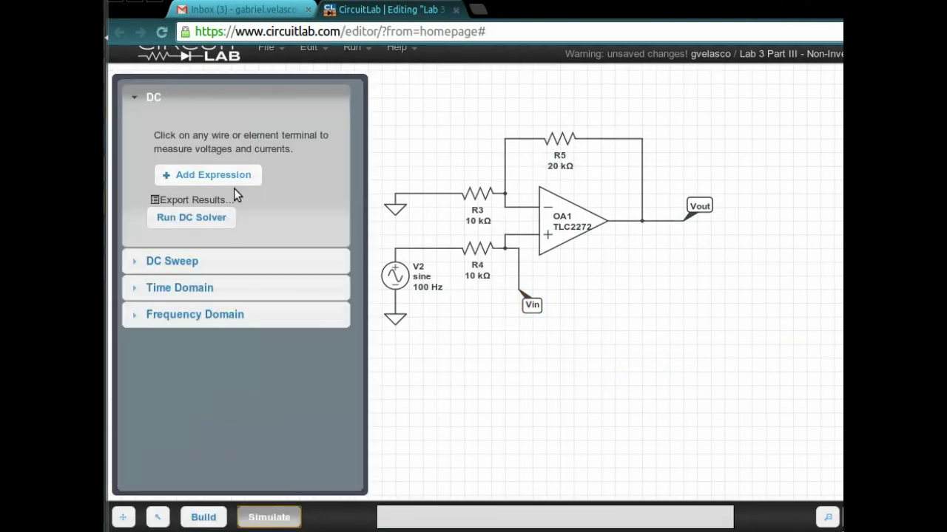
{"action": "left_click", "coordinate": [194, 268]}
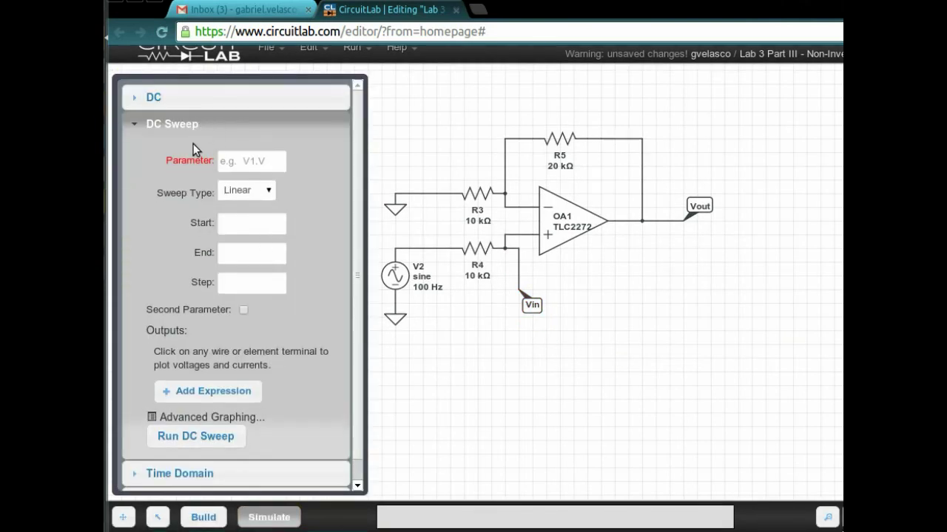
{"action": "left_click", "coordinate": [205, 468]}
{"action": "left_click", "coordinate": [243, 220]}
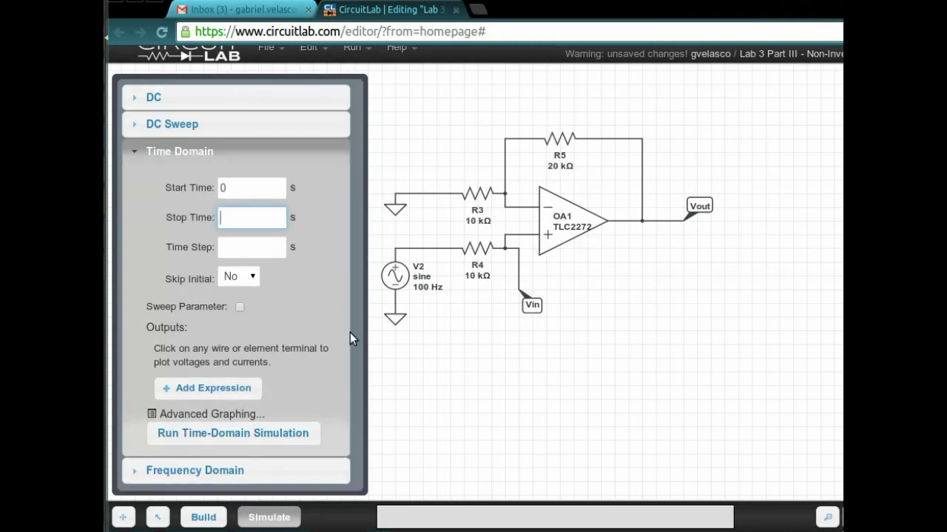
{"action": "type", "text": "0.1"}
{"action": "key", "text": "Tab"}
{"action": "type", "text": "0.001"}
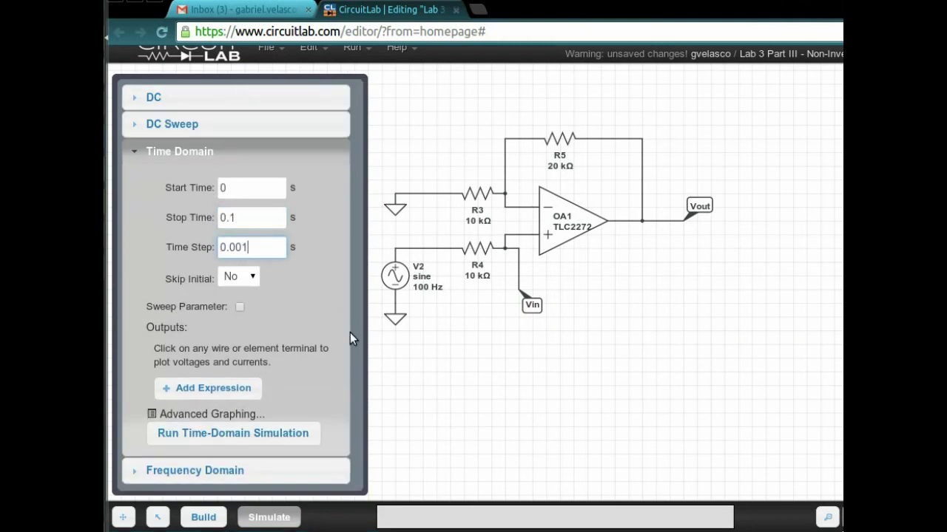
{"action": "type", "text": "0"}
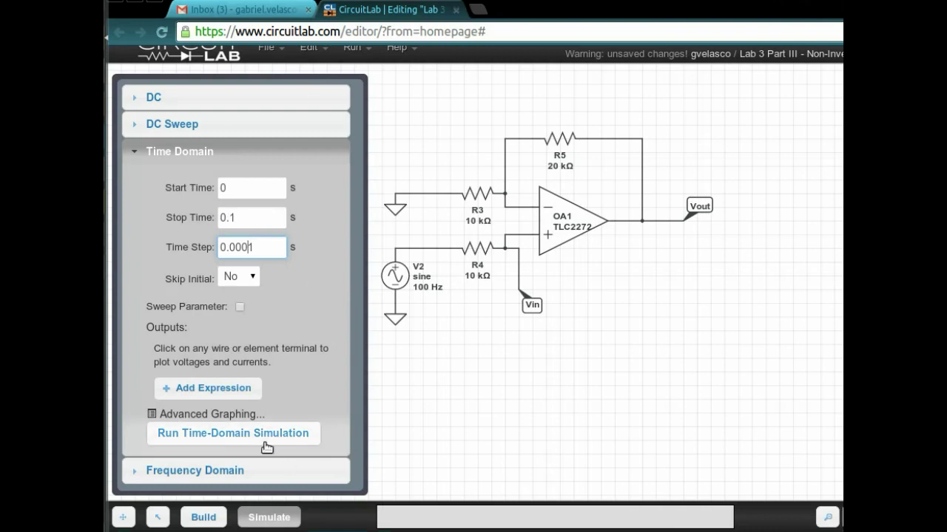
Step: Add the Vout and Vin node voltages as outputs, run the time-domain simulation, and close the plot after viewing it
{"action": "left_click", "coordinate": [534, 291]}
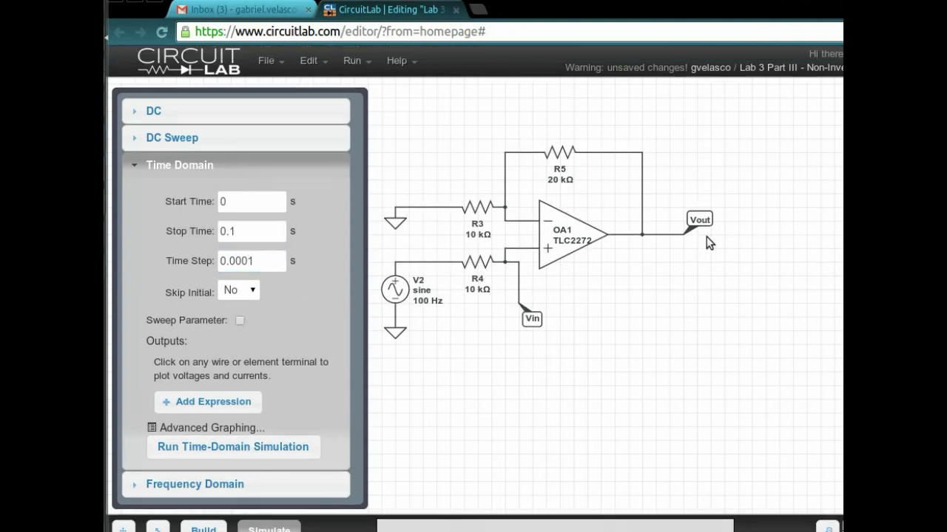
{"action": "left_click", "coordinate": [686, 235]}
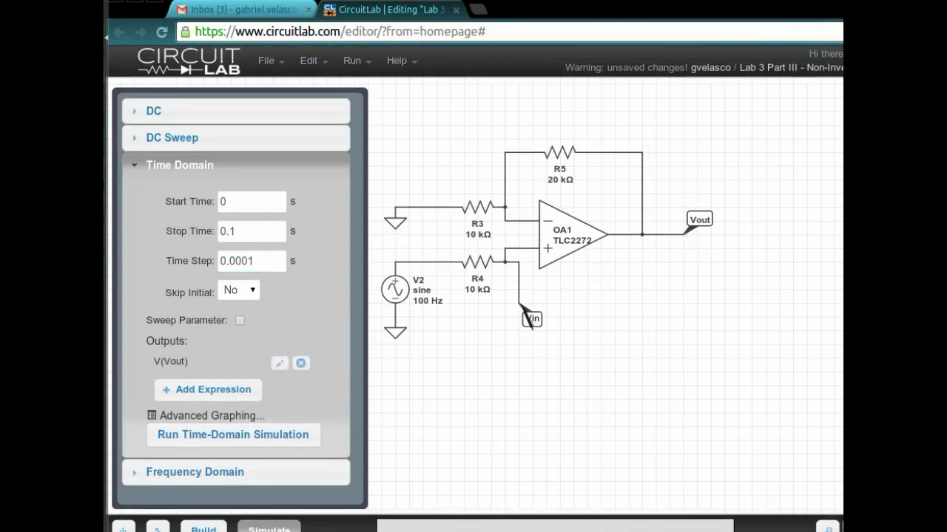
{"action": "left_click", "coordinate": [519, 303]}
{"action": "left_click", "coordinate": [303, 450]}
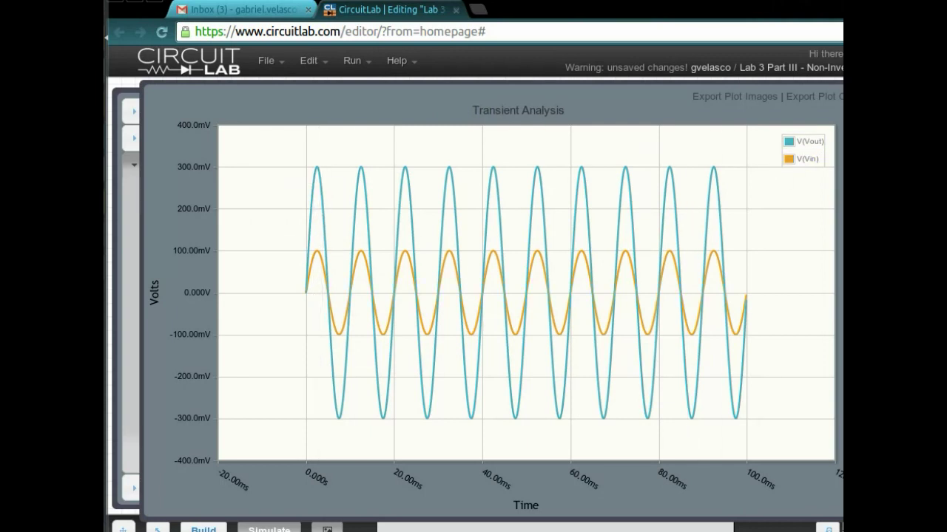
{"action": "key", "text": "Escape"}
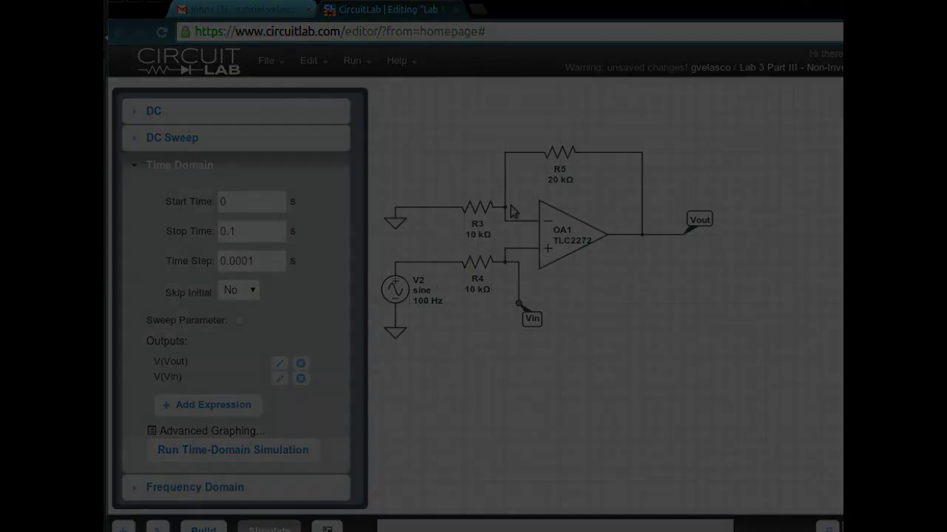